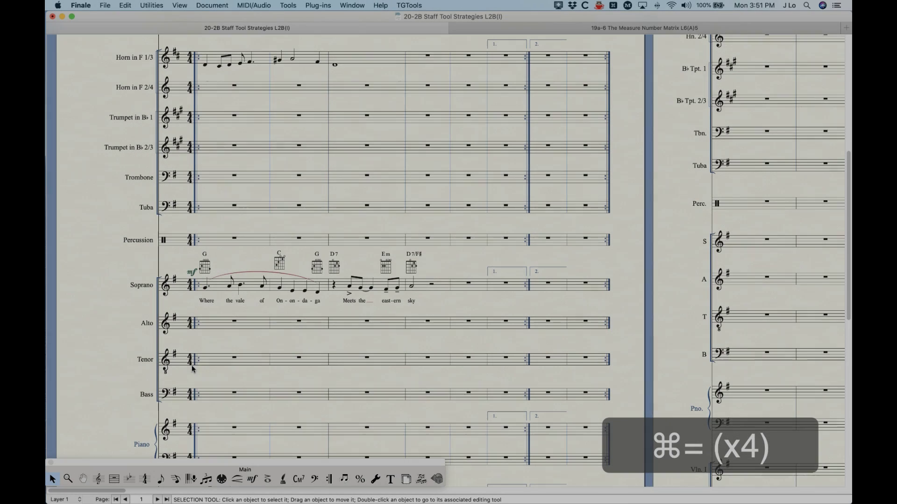
Step: Use the Staff tool to turn off Augmentation Dots in the Soprano staff's attributes
left_click(100, 479)
left_click(234, 284)
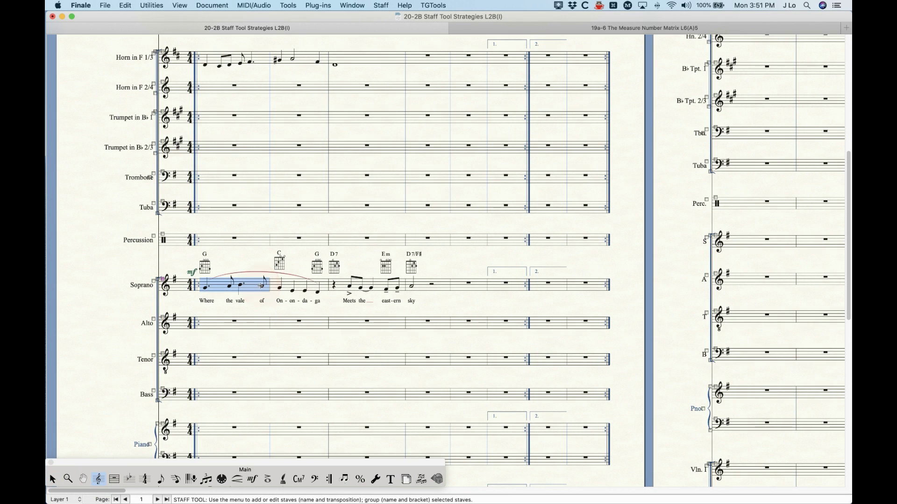
key("Return")
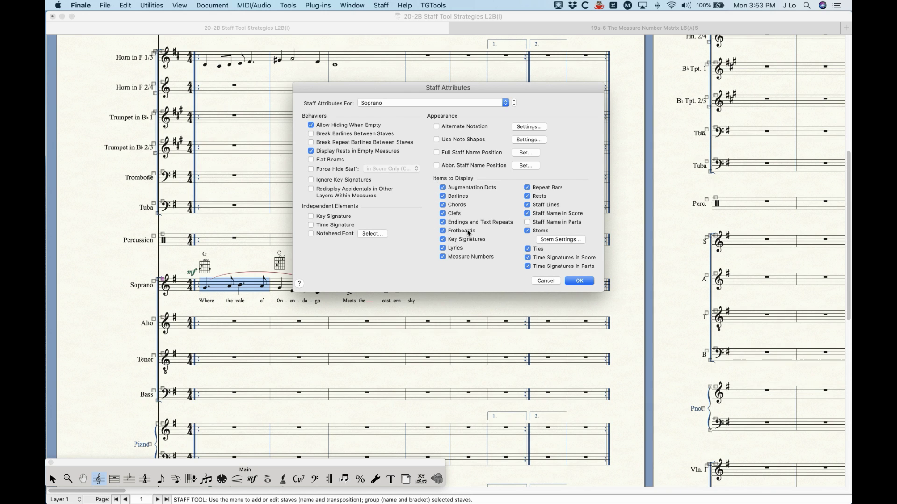
left_click(456, 189)
left_click(579, 280)
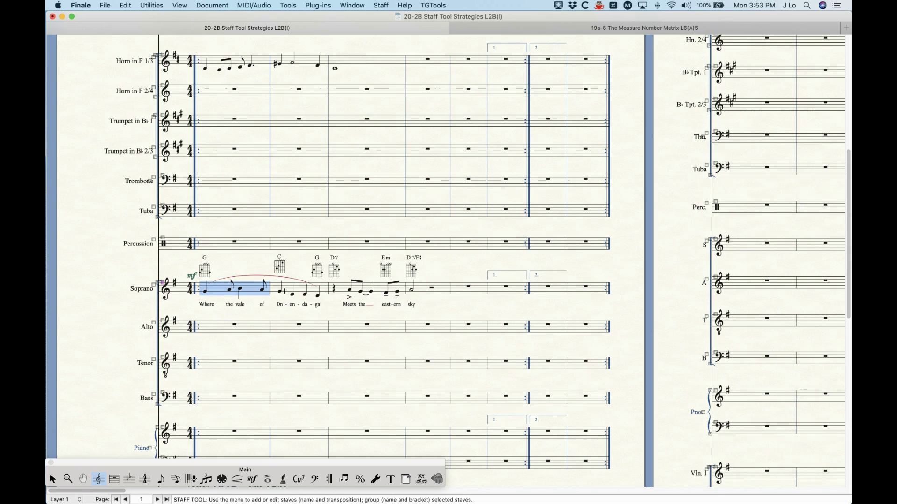
Step: Turn the display of Augmentation Dots back on for the Soprano staff
key("super+equal")
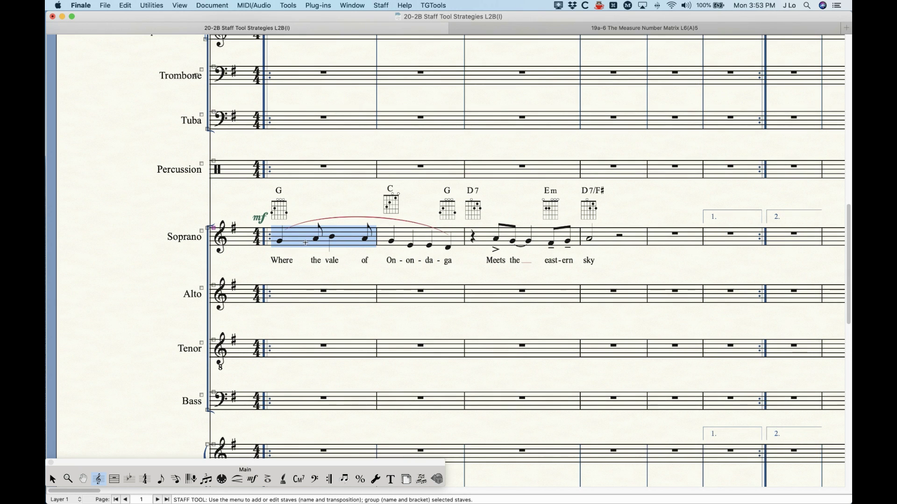
key("Return")
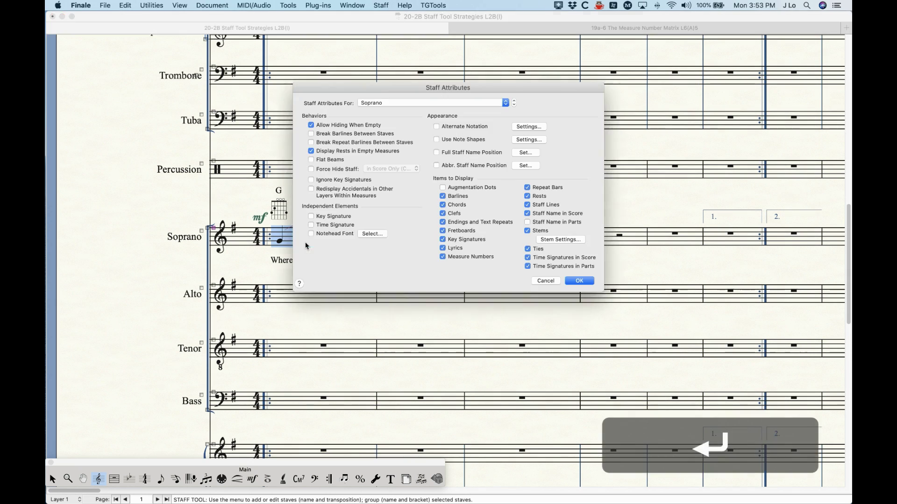
left_click(467, 189)
left_click(579, 281)
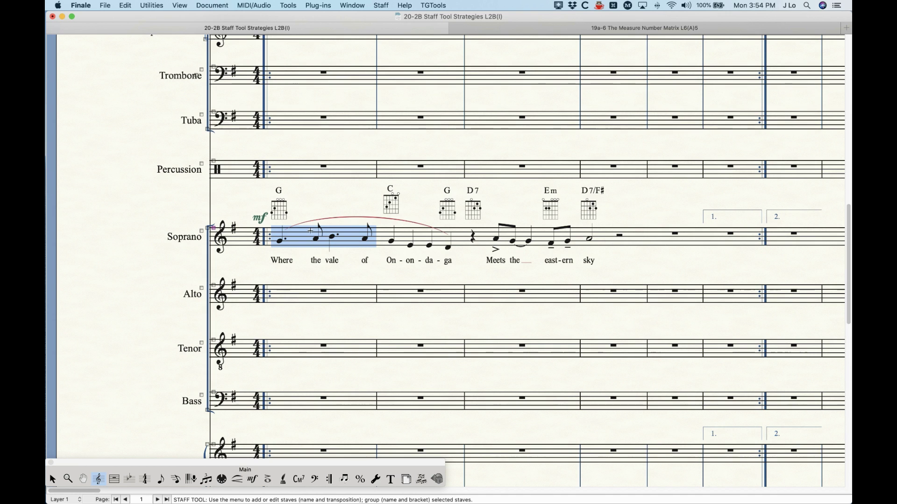
Step: Hide Chords and Fretboards on the Soprano staff through its Staff Attributes
key("Return")
left_click(460, 198)
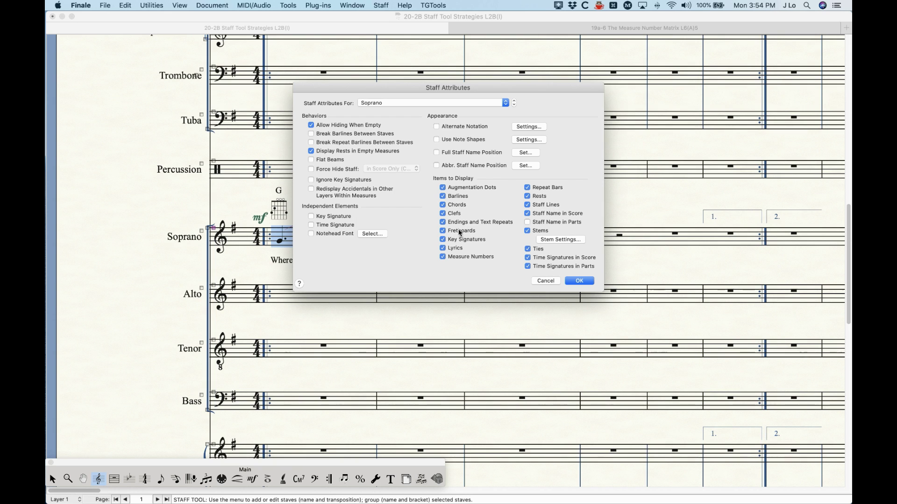
left_click(458, 207)
left_click(463, 232)
left_click(458, 206)
left_click(456, 205)
left_click(461, 232)
left_click(579, 281)
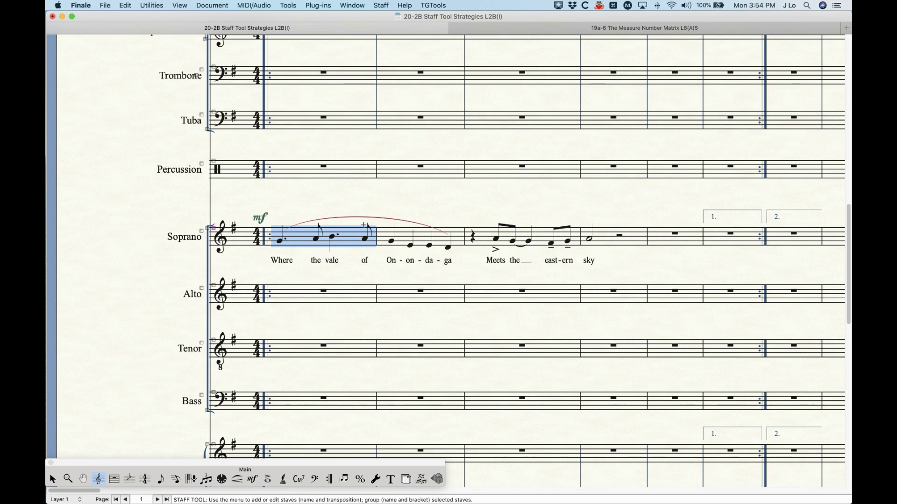
Step: Display Chords and Fretboards on the Soprano staff again
key("super+Return")
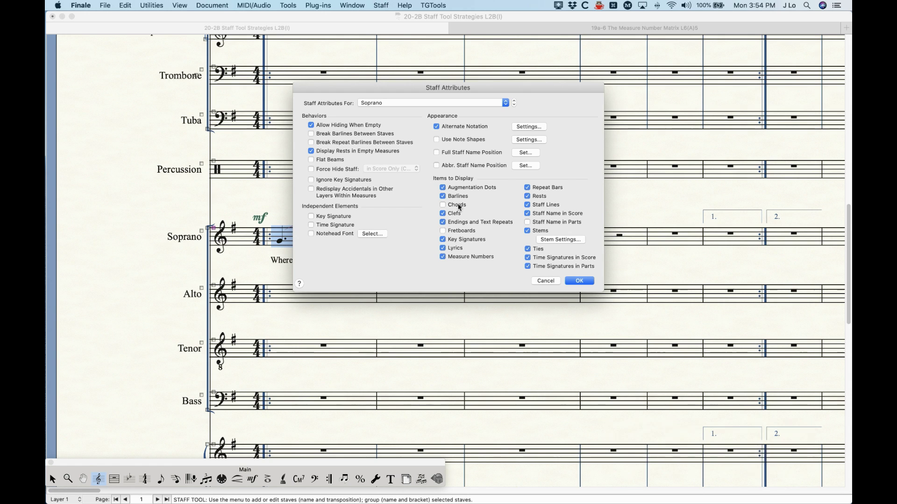
left_click(458, 206)
left_click(460, 231)
left_click(579, 281)
Step: In the Soprano staff's attributes, turn Clefs on and turn Endings and Text Repeats off
key("Return")
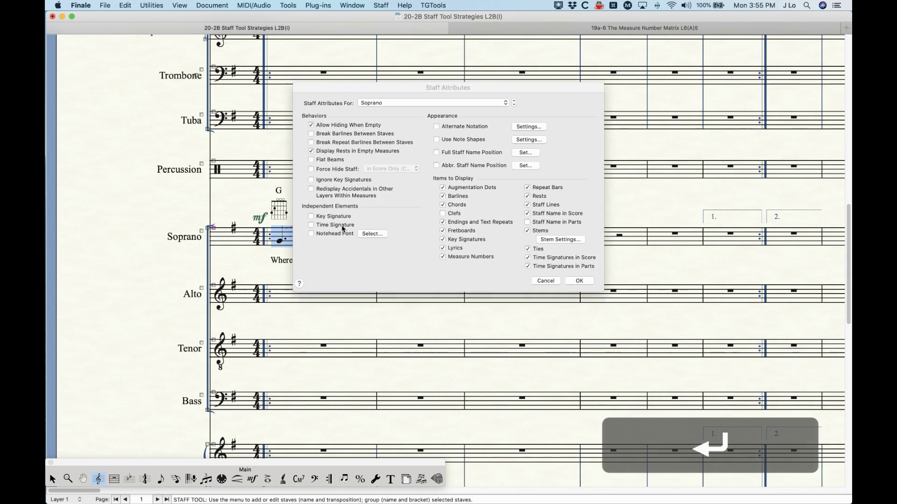
left_click(457, 215)
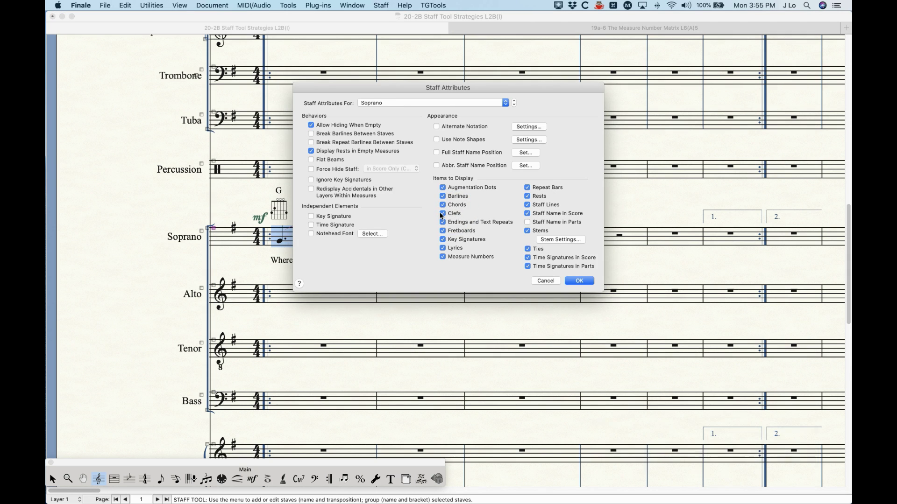
left_click(460, 223)
left_click(579, 281)
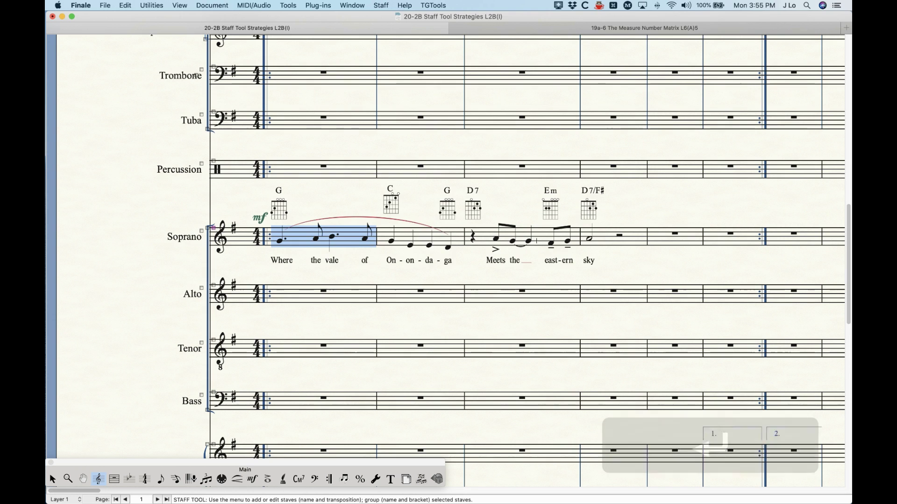
key("Return")
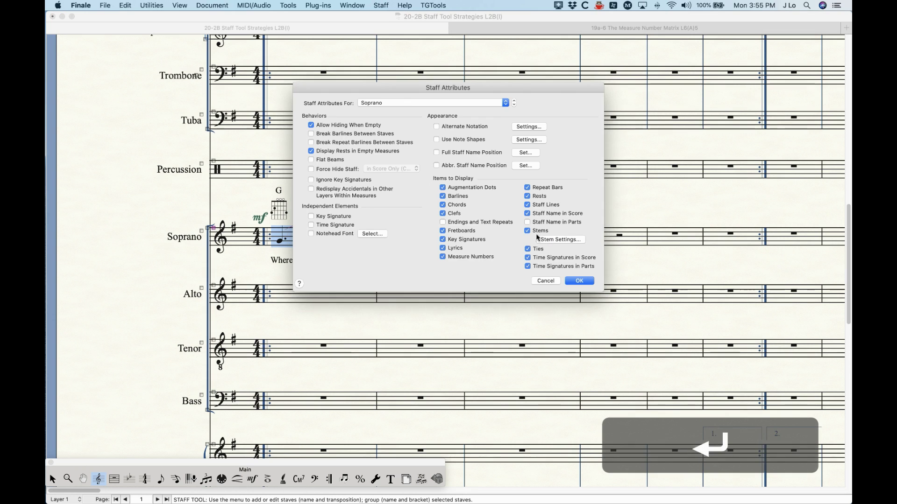
left_click(458, 224)
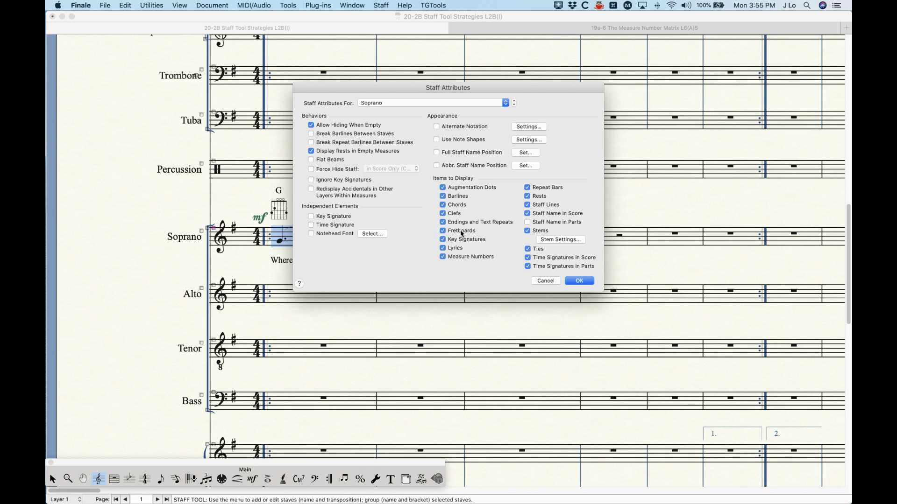
left_click(545, 281)
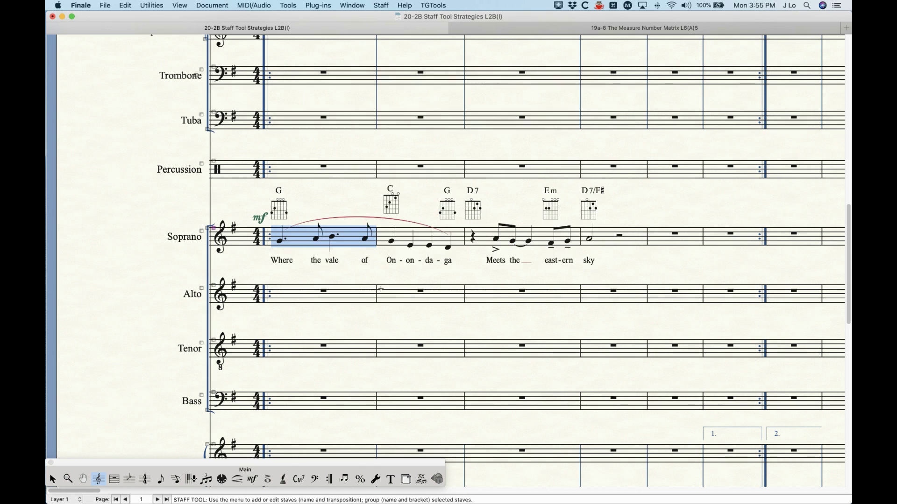
Step: Turn off Key Signatures in the Staff Attributes of the Horn in F 1/3 staff
scroll(380, 293, "up", 10)
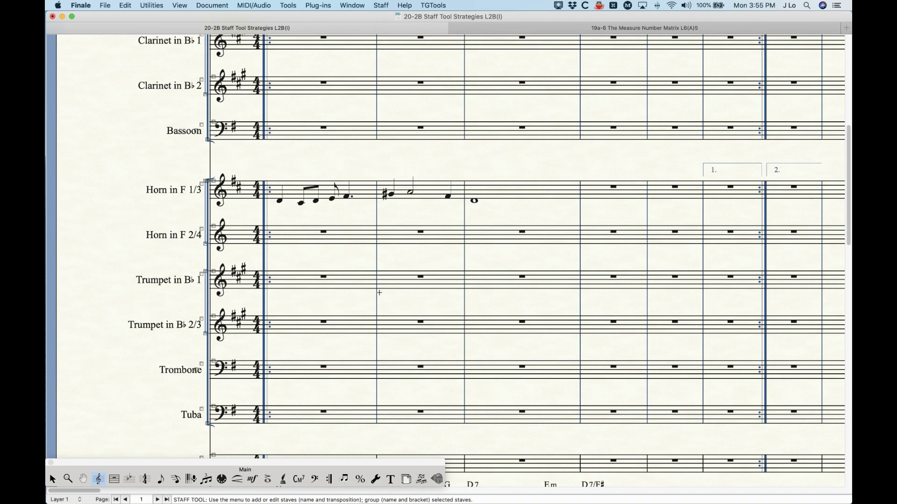
scroll(378, 311, "down", 1)
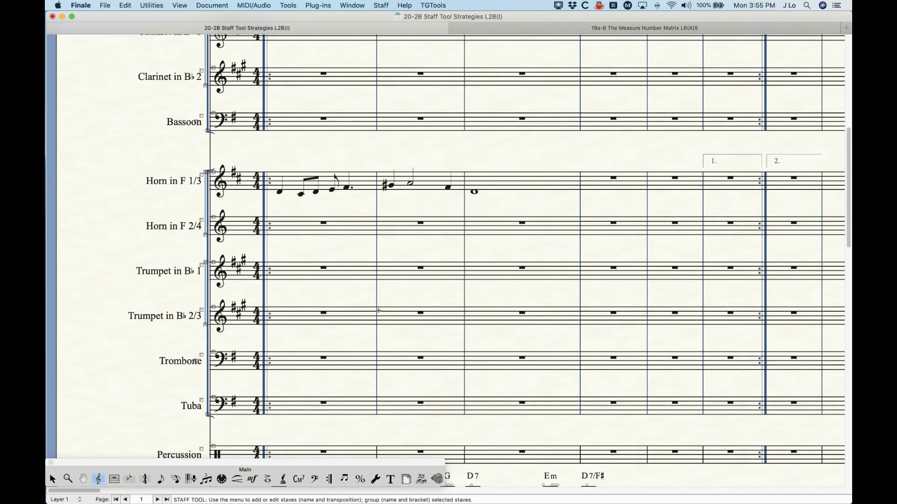
double_click(330, 184)
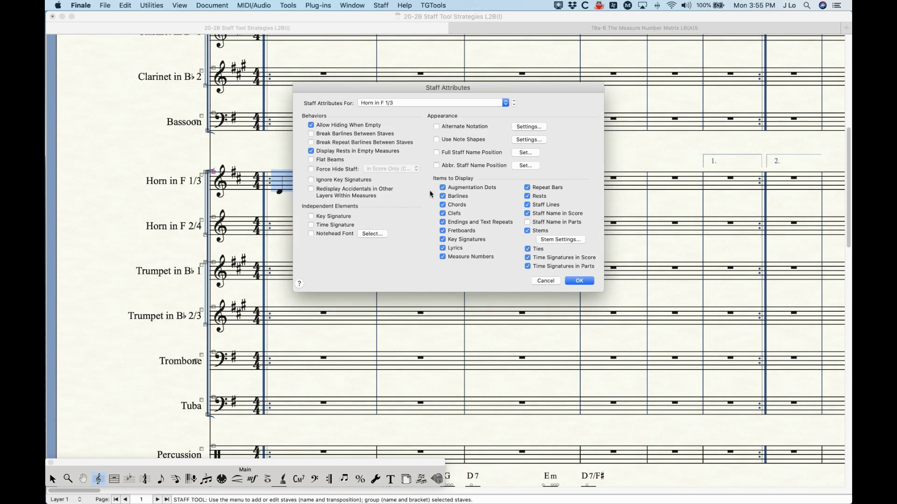
left_click(458, 240)
left_click(578, 281)
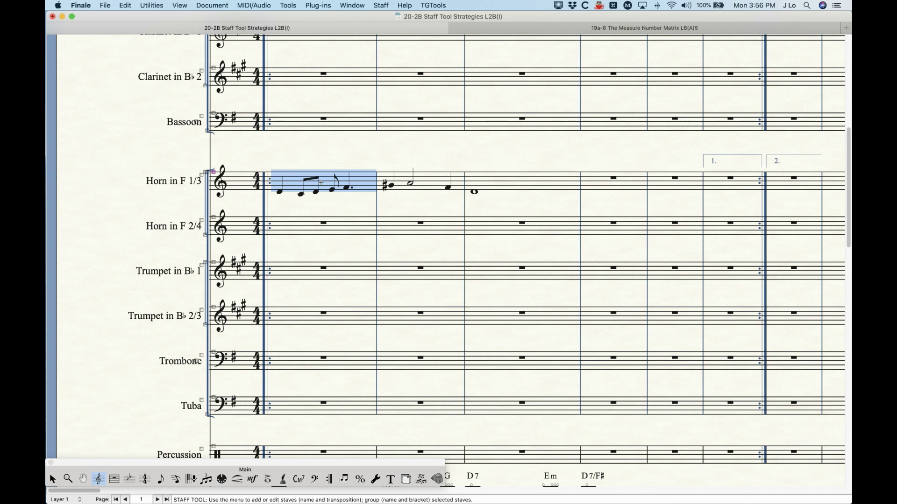
Step: Turn the display of Key Signatures back on for the Horn in F 1/3 staff
key("Return")
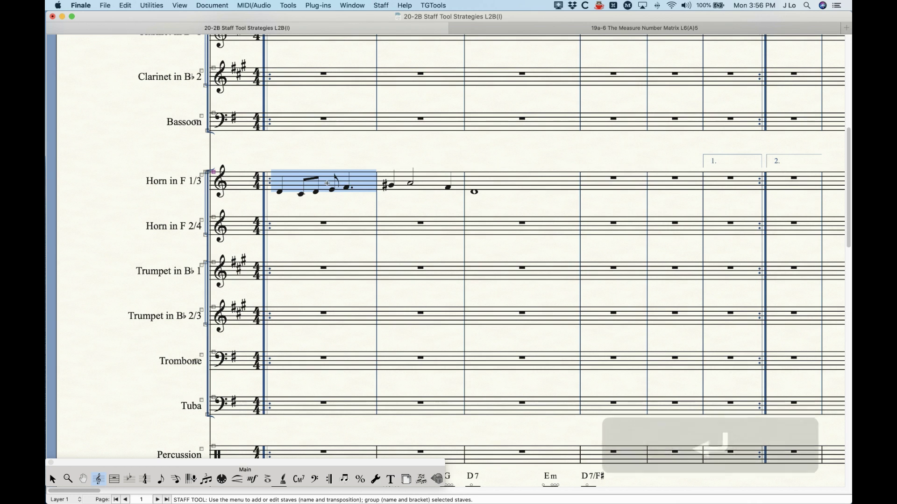
left_click(464, 240)
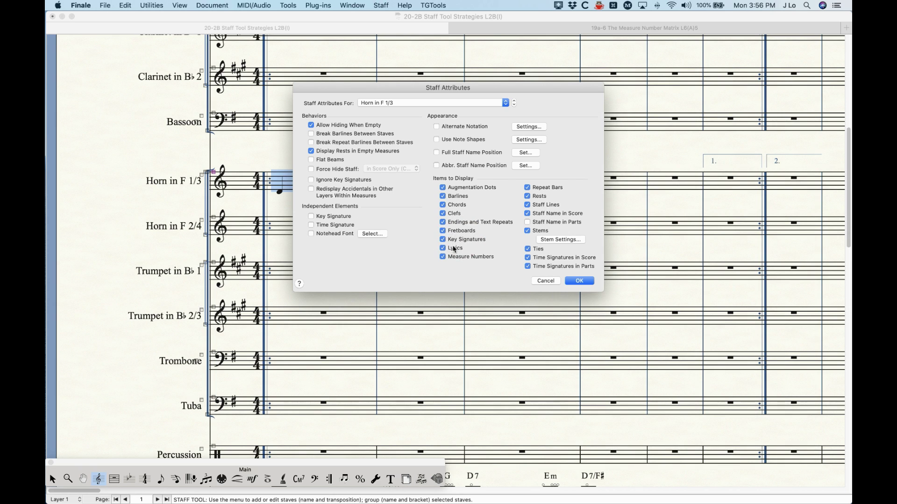
left_click(580, 281)
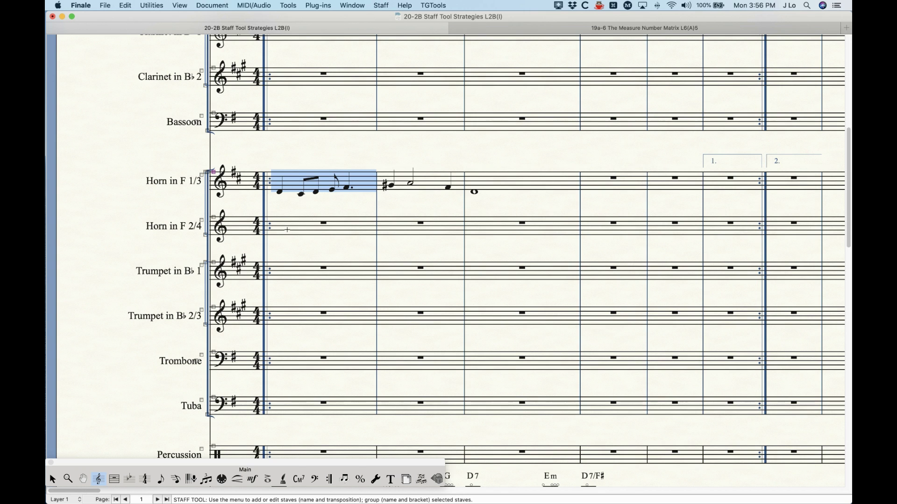
Step: Compare the transposition and key signature settings of Horn in F 1/3 and Horn in F 2/4 in the ScoreManager
key("super+k")
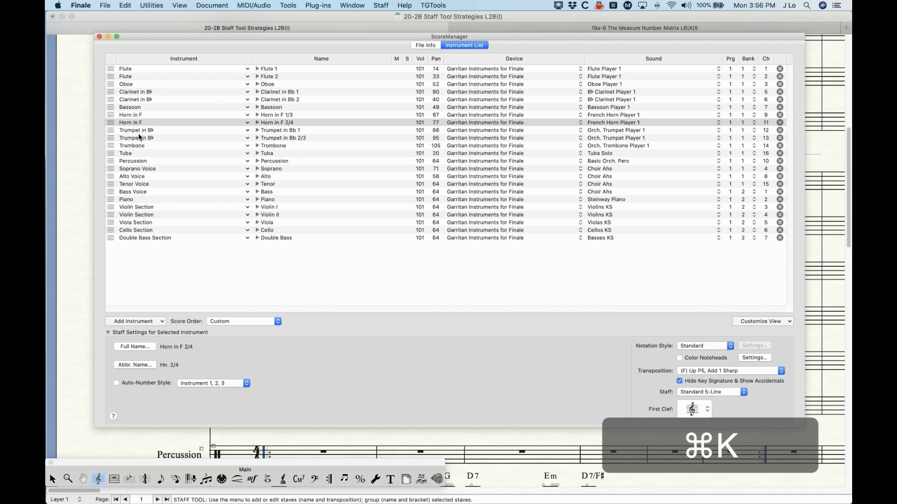
left_click(111, 116)
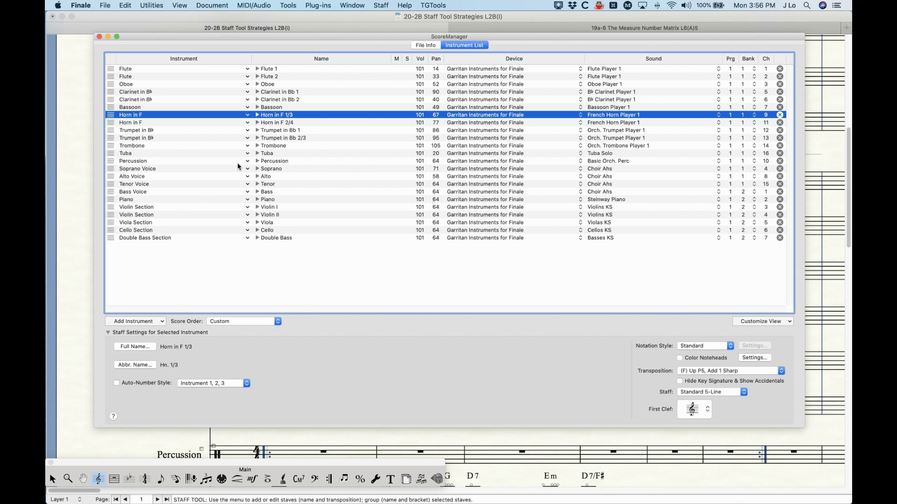
left_click(112, 122)
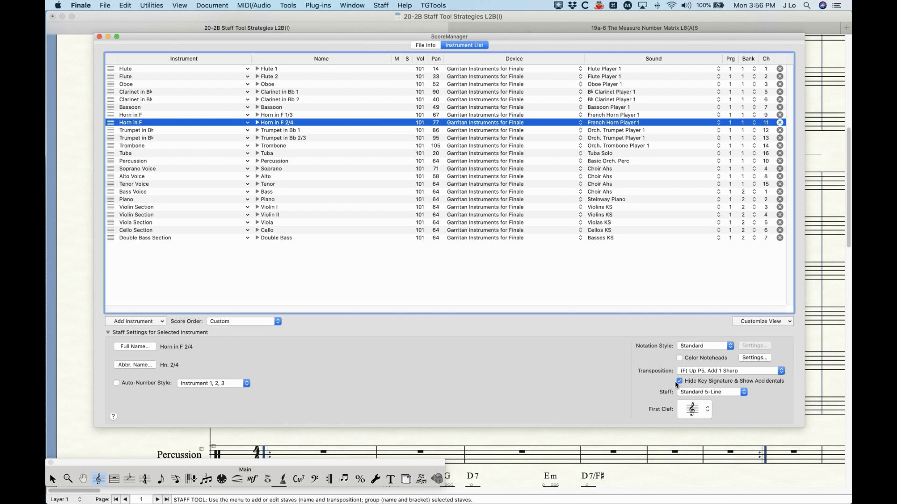
left_click(99, 37)
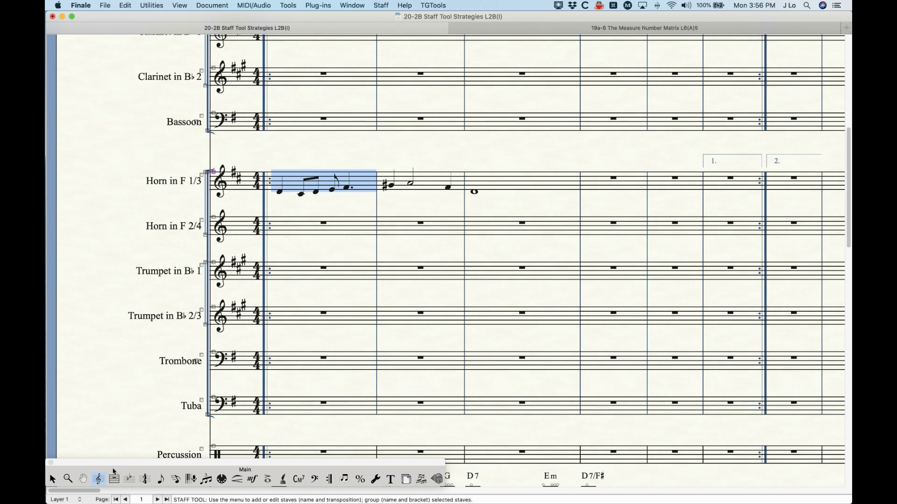
Step: Copy the first three measures of the Horn in F 1/3 staff to the Horn in F 2/4 staff
left_click(52, 478)
key("shift")
left_click(492, 186, "shift")
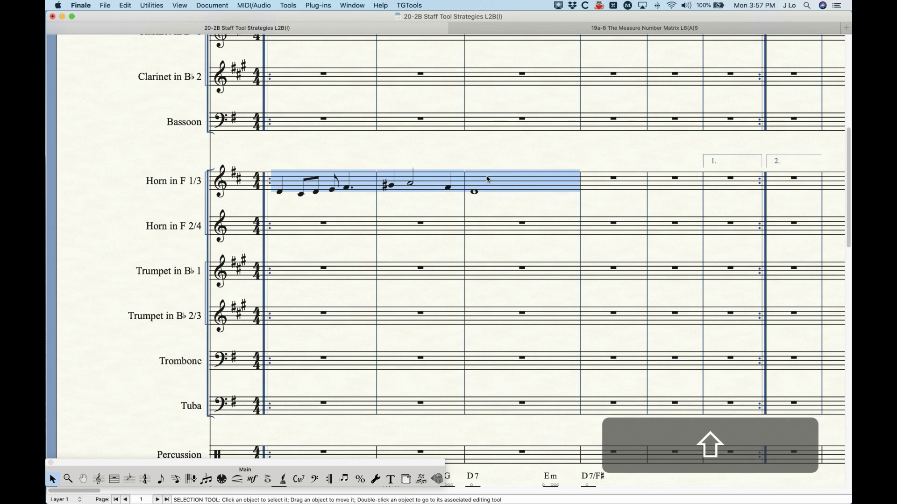
right_click(301, 183)
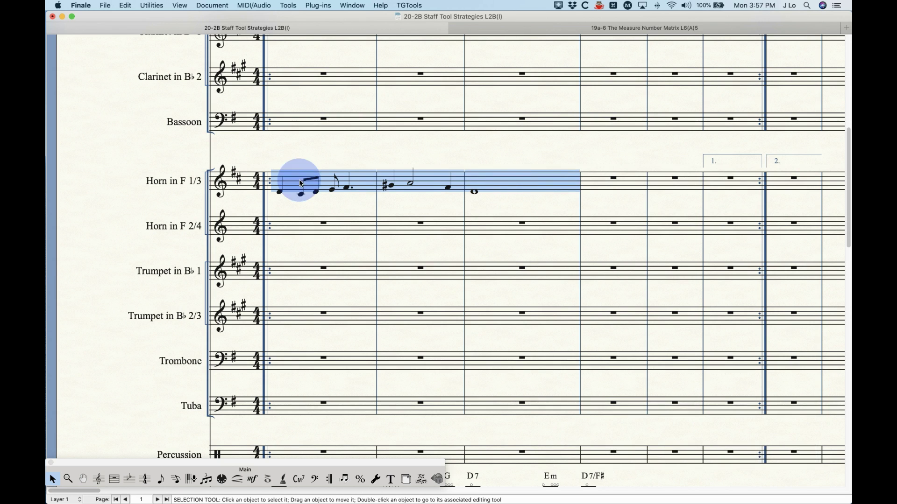
left_click(320, 257)
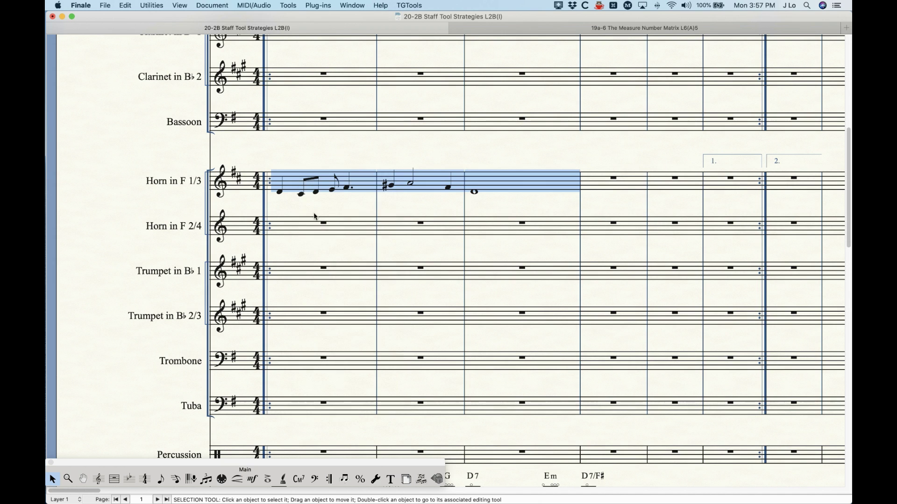
left_click_drag(295, 186, 309, 236, "alt")
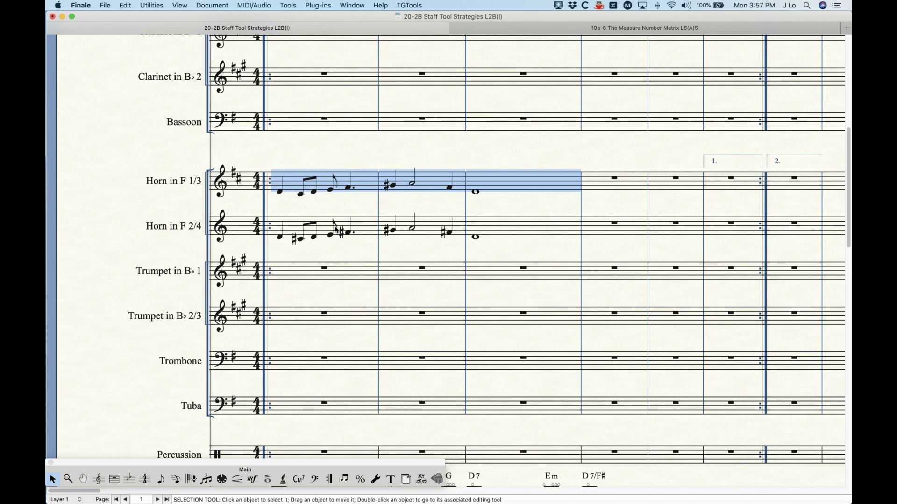
Step: Try hiding the key signature on the Horn in F 1/3 staff for comparison with Horn in F 2/4, and undo it
left_click(98, 479)
double_click(325, 183)
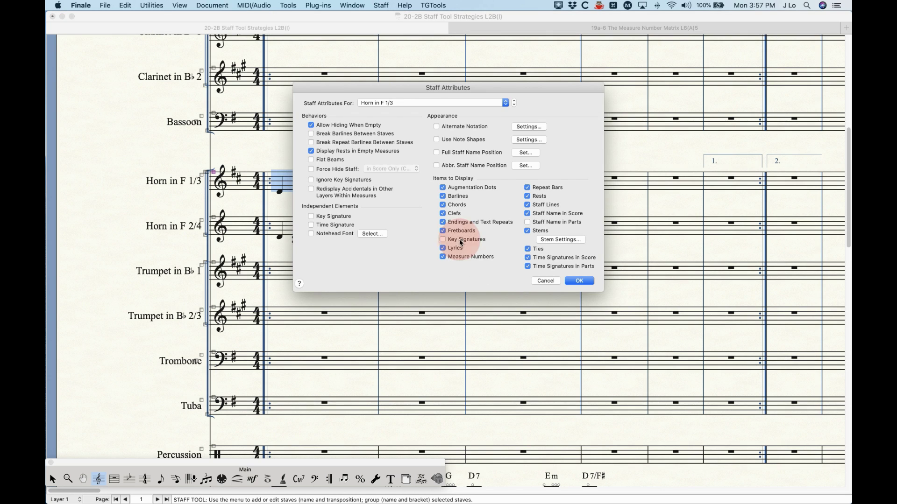
left_click(579, 281)
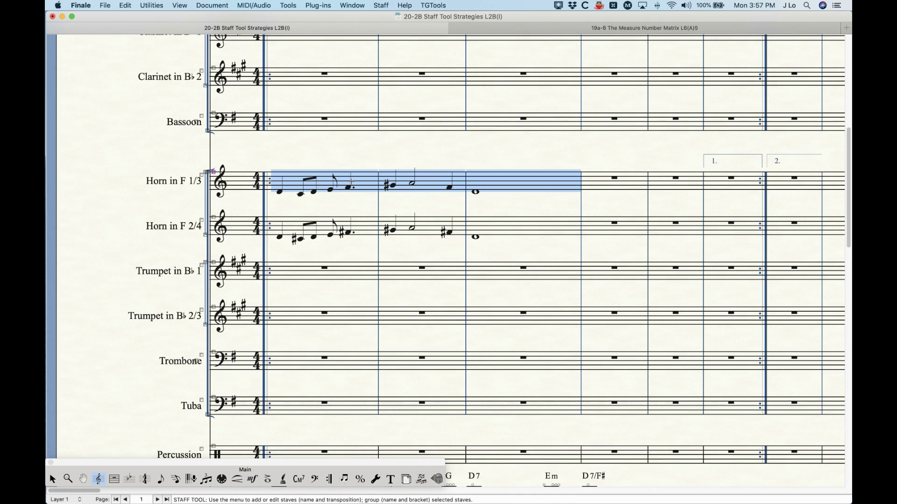
key("super+z")
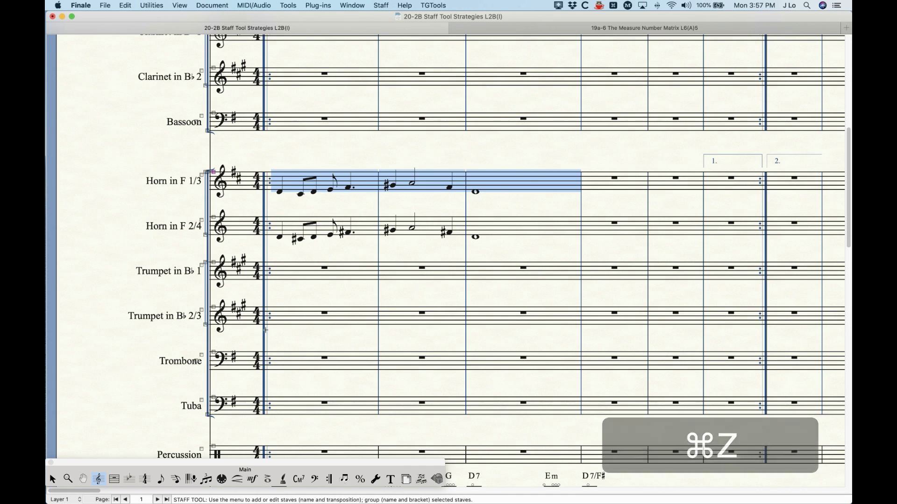
Step: Look at the key type options, including Keyless, in the Key Signature settings for the first Bassoon measure, and cancel without changes
left_click(129, 479)
double_click(299, 124)
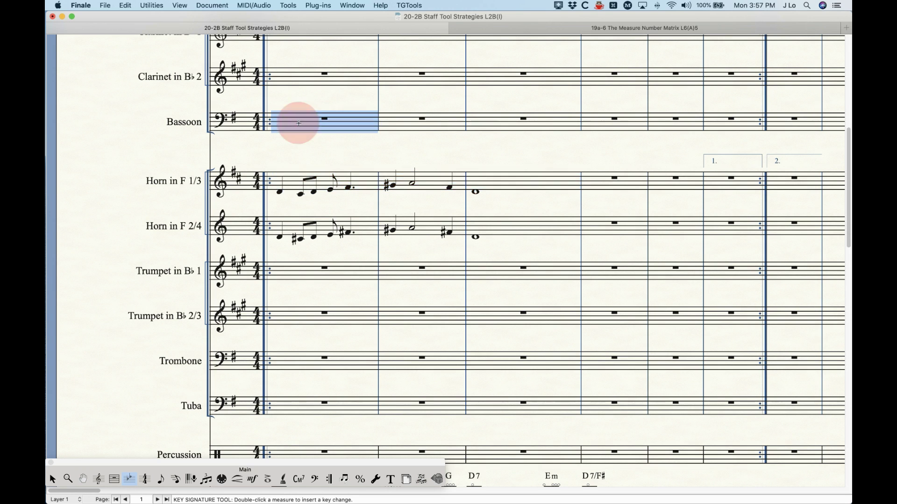
left_click(503, 117)
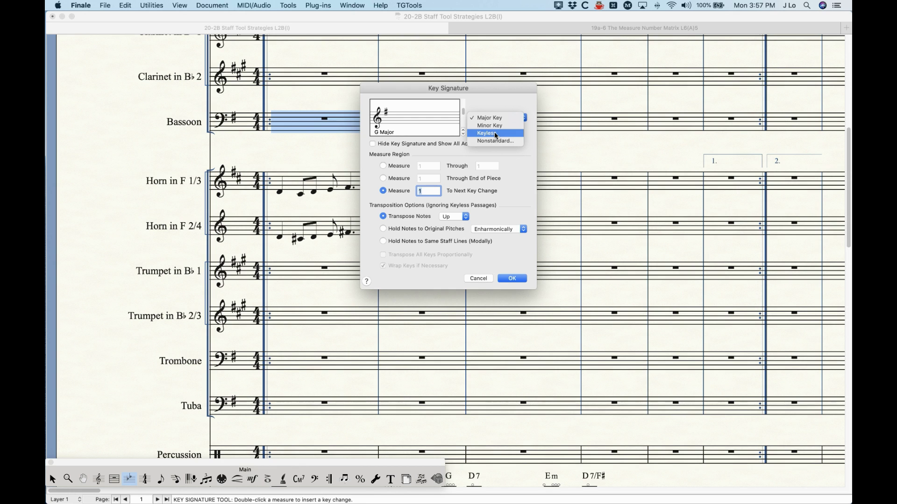
left_click(492, 80)
left_click(478, 279)
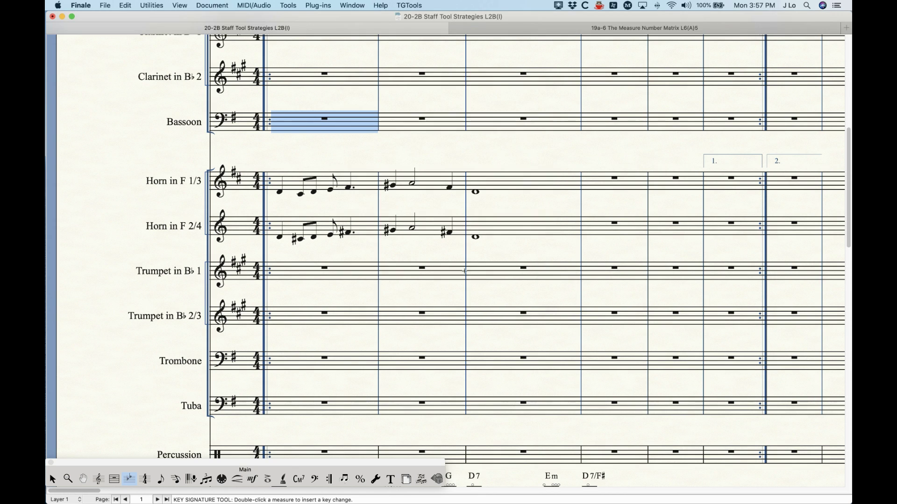
Step: Review the items to display in the Staff Attributes of the Horn in F 1/3 staff and cancel without changes
left_click(98, 479)
left_click(349, 182)
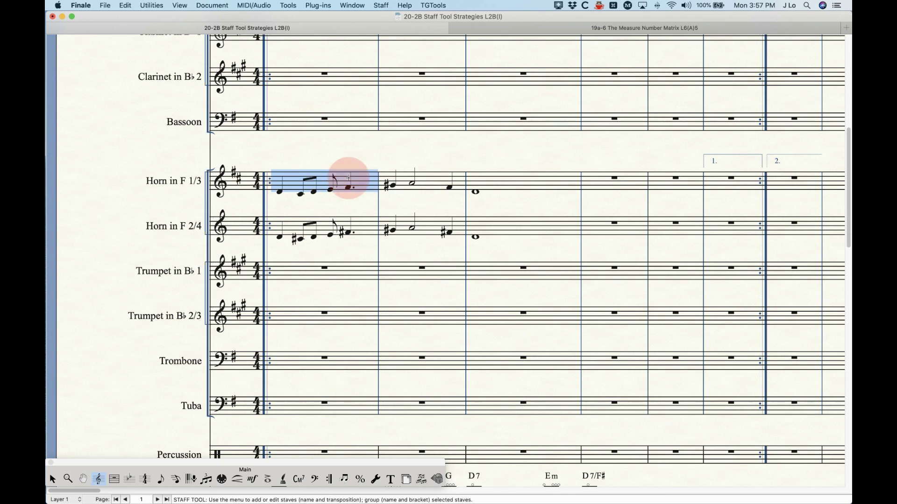
key("Return")
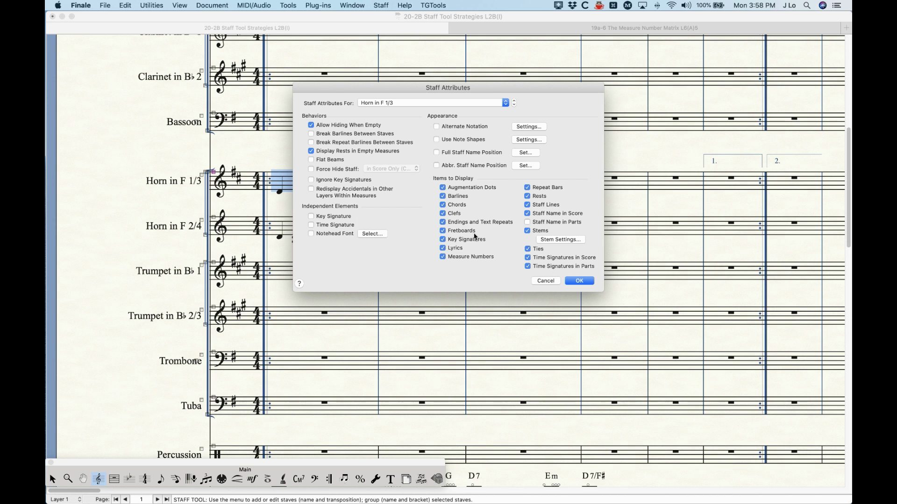
left_click(556, 281)
Step: Hide the lyrics on the Soprano staff through its Staff Attributes, and turn their display back on
scroll(480, 316, "down", 15)
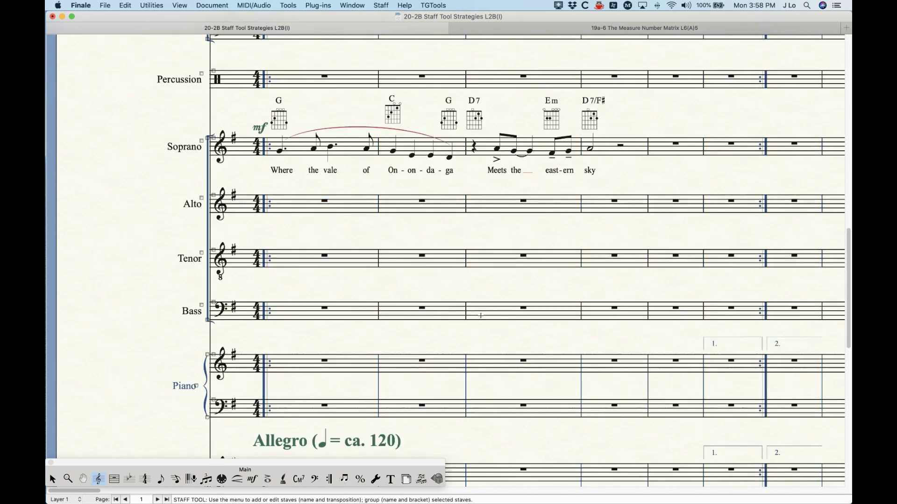
scroll(481, 315, "up", 8)
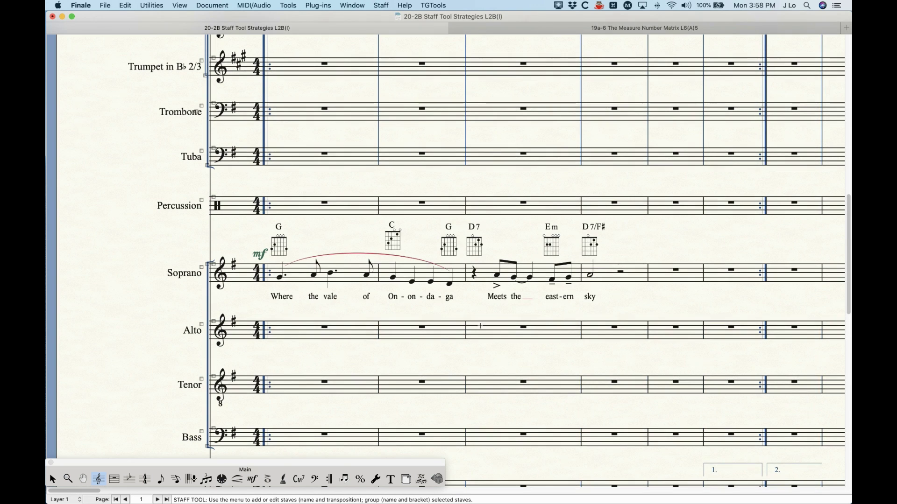
scroll(380, 345, "down", 3)
scroll(379, 346, "up", 2)
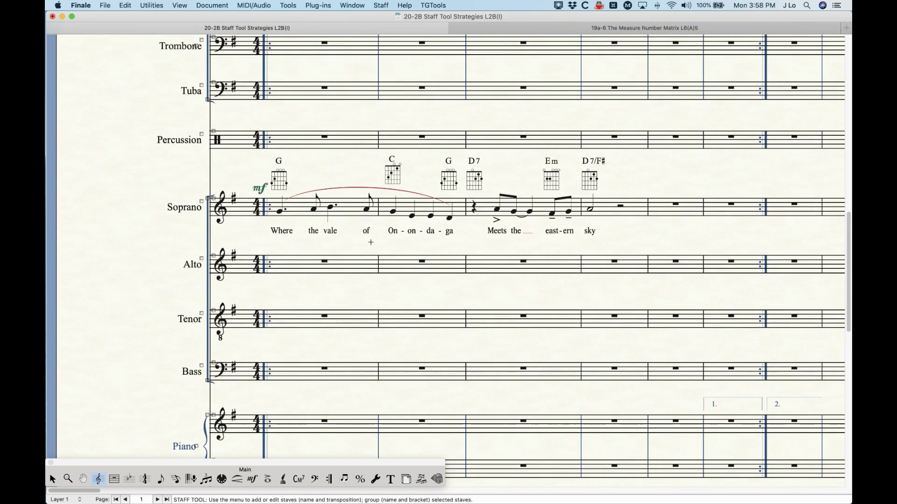
left_click(344, 212)
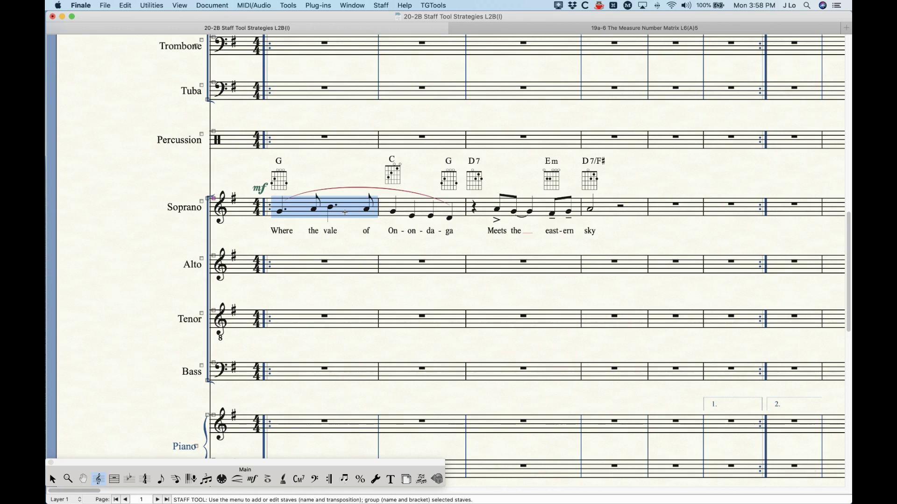
key("Return")
left_click(442, 248)
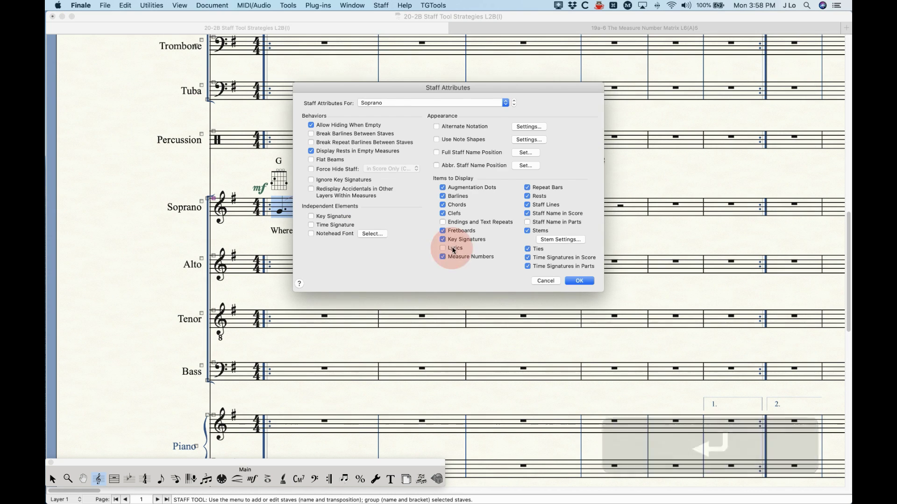
left_click(579, 281)
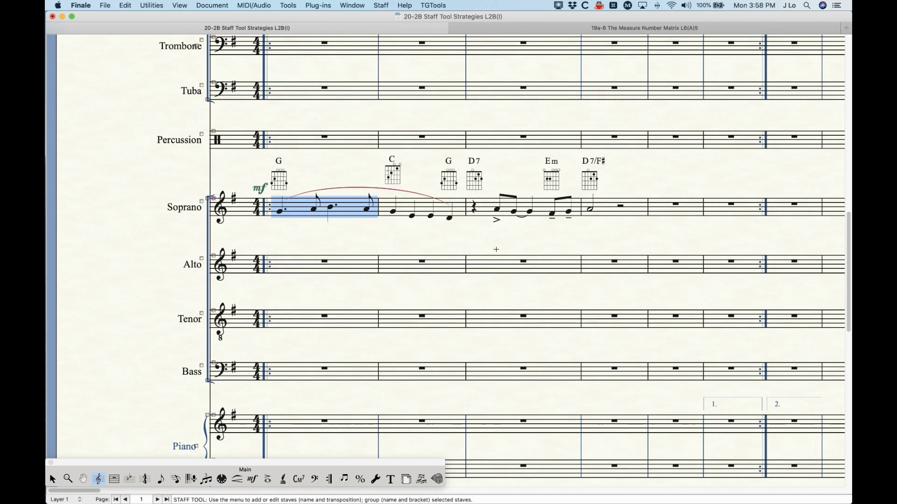
key("Return")
left_click(453, 249)
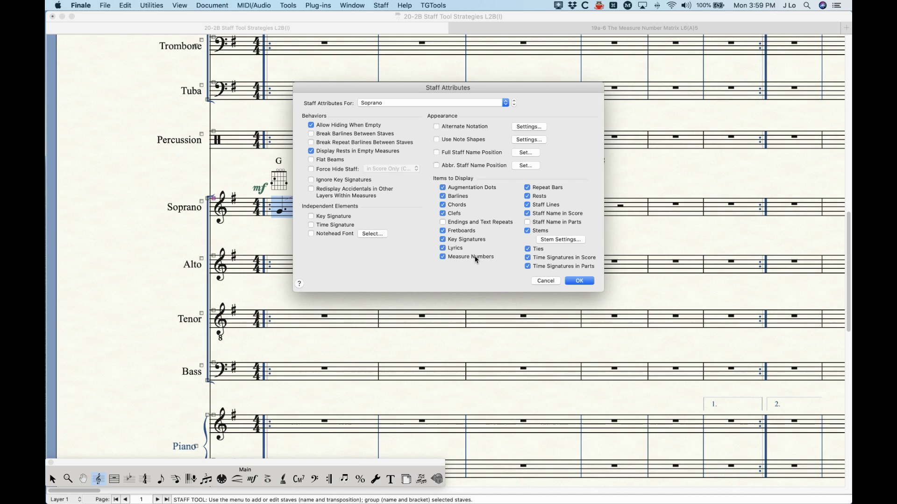
Step: Turn off the display of Repeat Bars for the Soprano staff and check its final measures
left_click(544, 188)
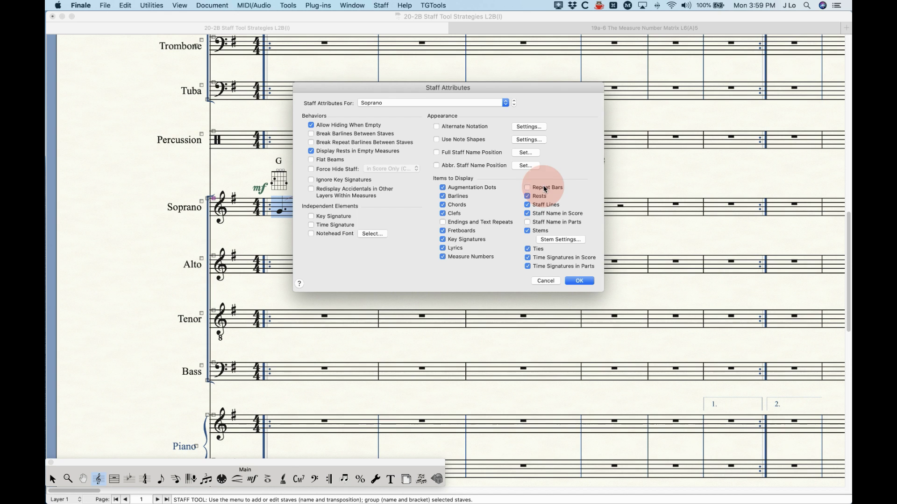
left_click(578, 281)
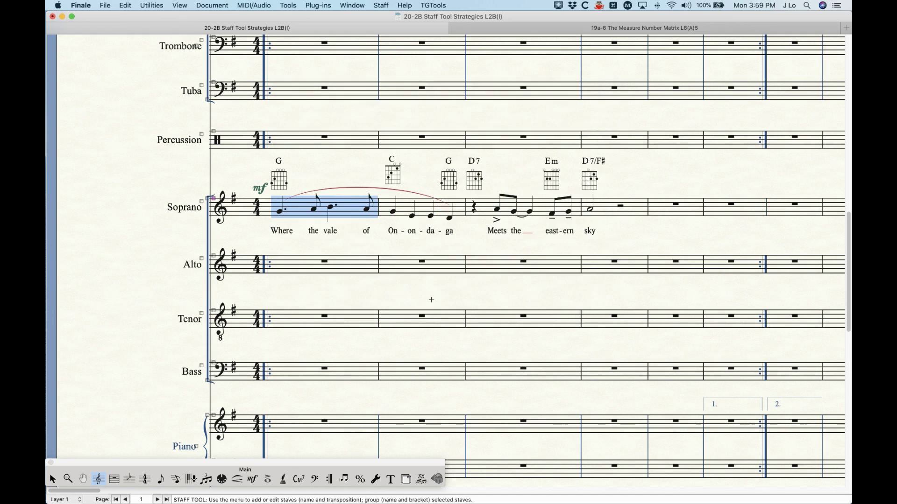
scroll(431, 300, "right", 5)
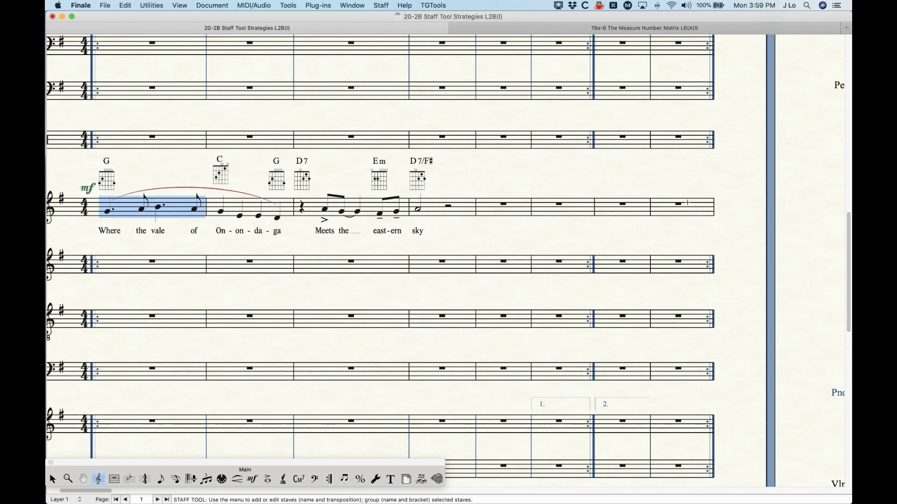
Step: Turn on the display of Endings and Text Repeats and of Repeat Bars for the Soprano staff
double_click(315, 208)
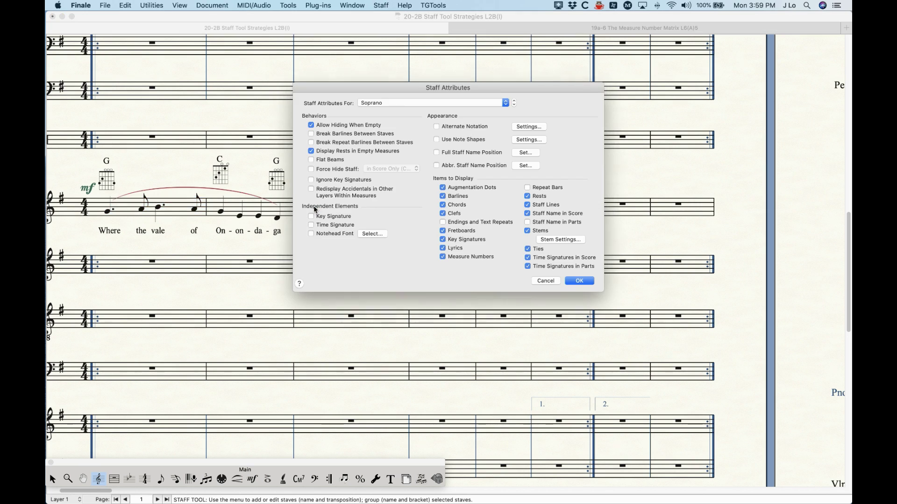
left_click(451, 223)
left_click(538, 188)
left_click(579, 281)
Step: Turn off the display of Rests for the Soprano staff and compare its empty measures with its notated ones
key("Return")
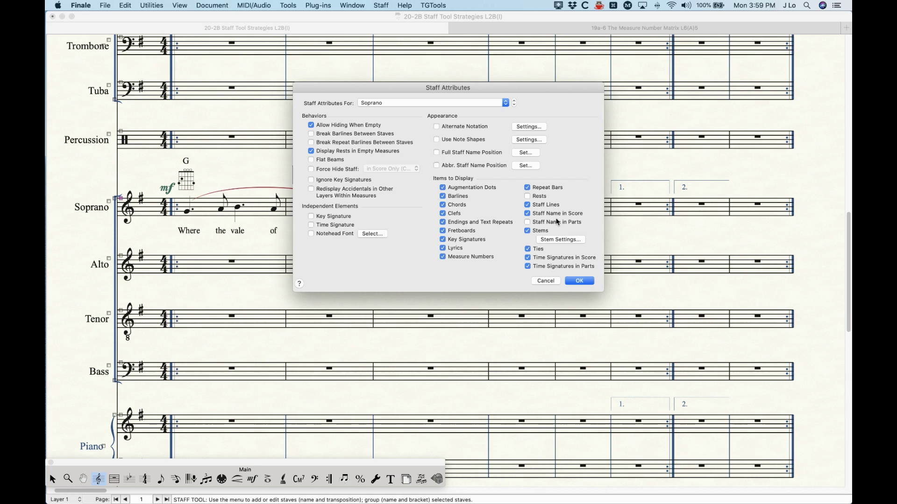
left_click(579, 281)
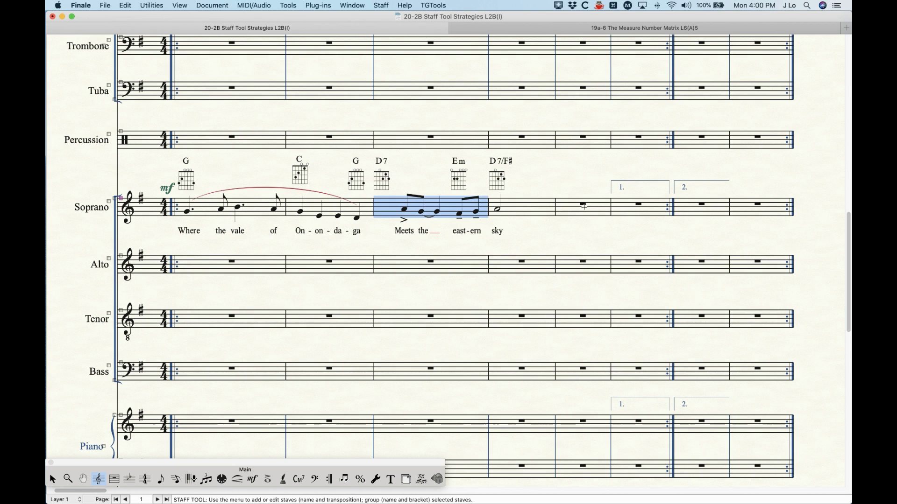
left_click(599, 208)
left_click(634, 206)
left_click(695, 205)
left_click(751, 206)
left_click(590, 208)
left_click(443, 208)
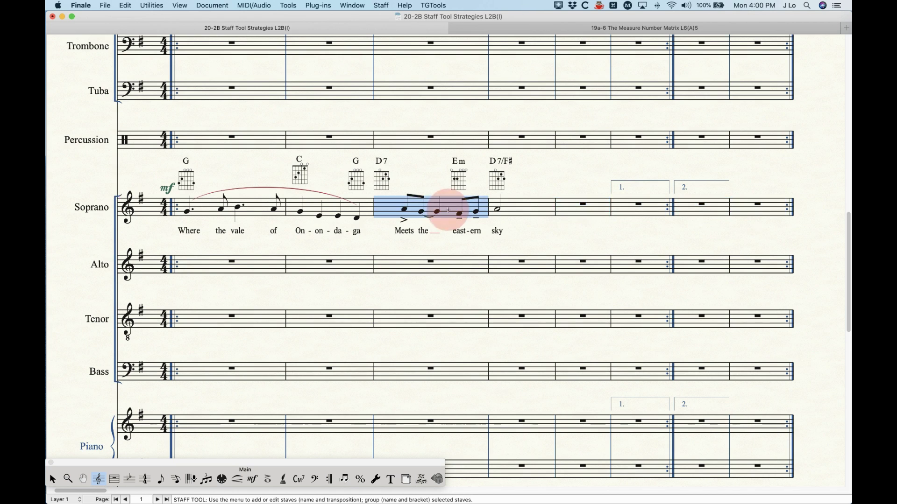
Step: Turn off Display Rests in Empty Measures for the Soprano staff
key("Return")
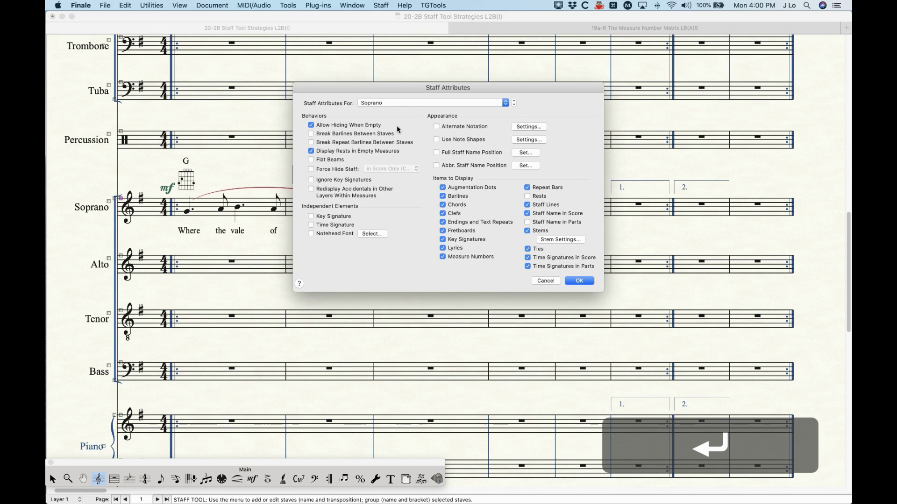
left_click(343, 151)
left_click(580, 281)
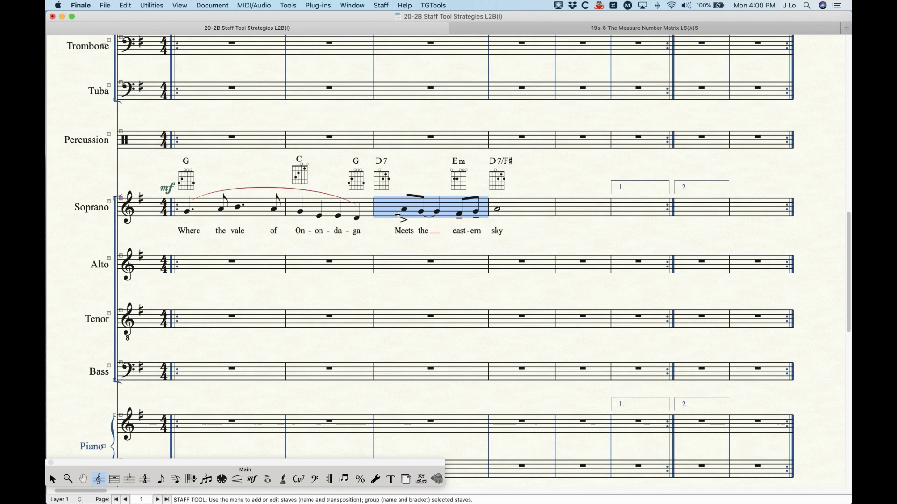
Step: Turn both Rests and Display Rests in Empty Measures back on for the Soprano staff
key("Return")
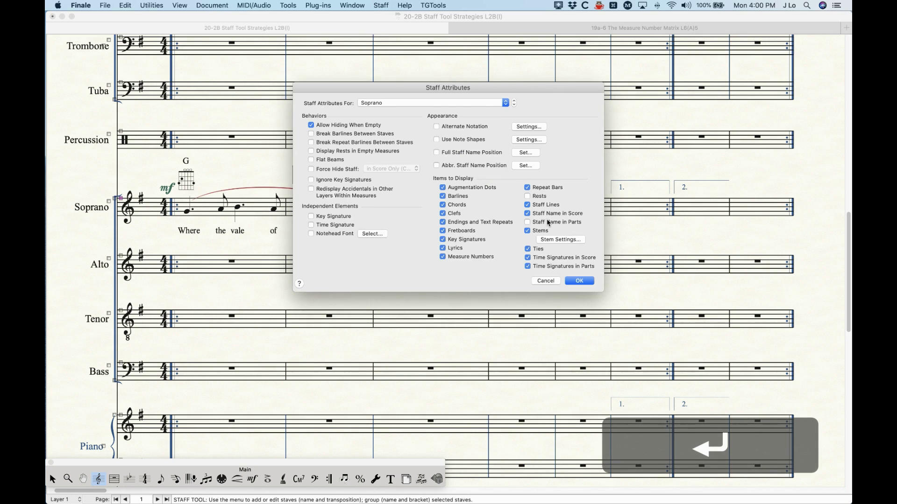
left_click(537, 199)
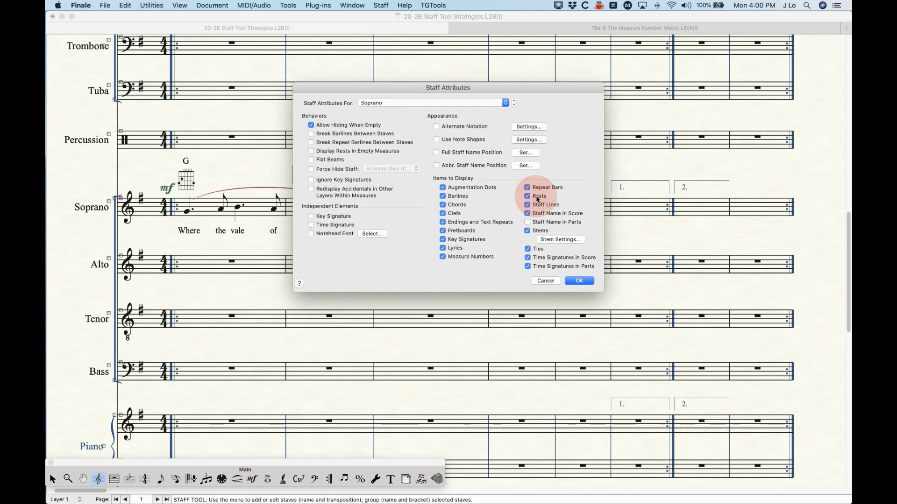
left_click(334, 151)
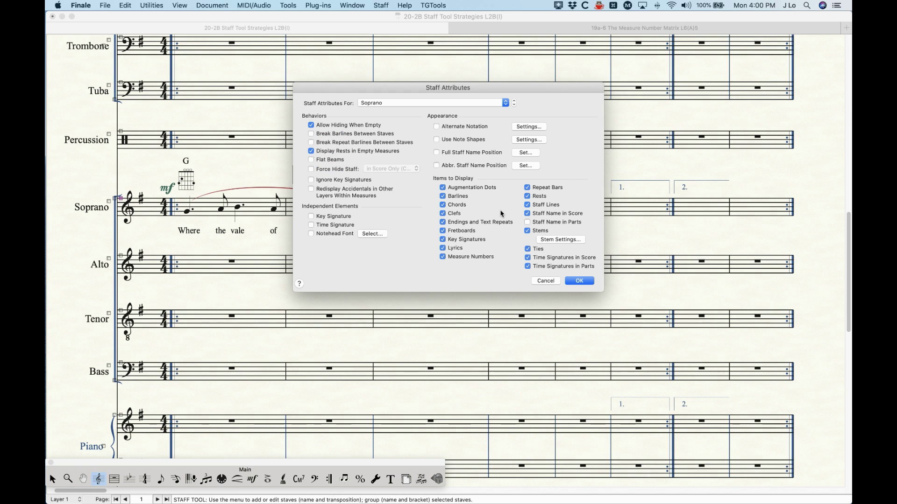
Step: Hide the Staff Lines of the Soprano staff to view the effect, and turn their display back on
left_click(553, 204)
left_click(579, 281)
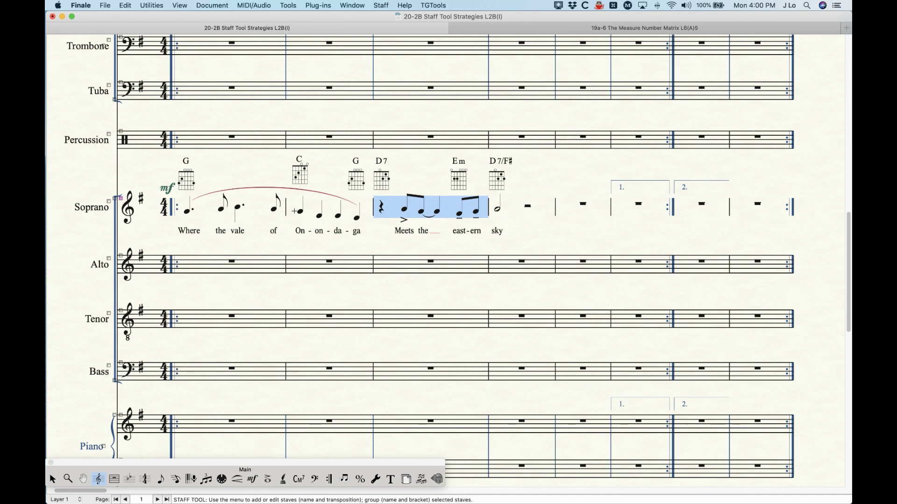
key("Return")
left_click(550, 208)
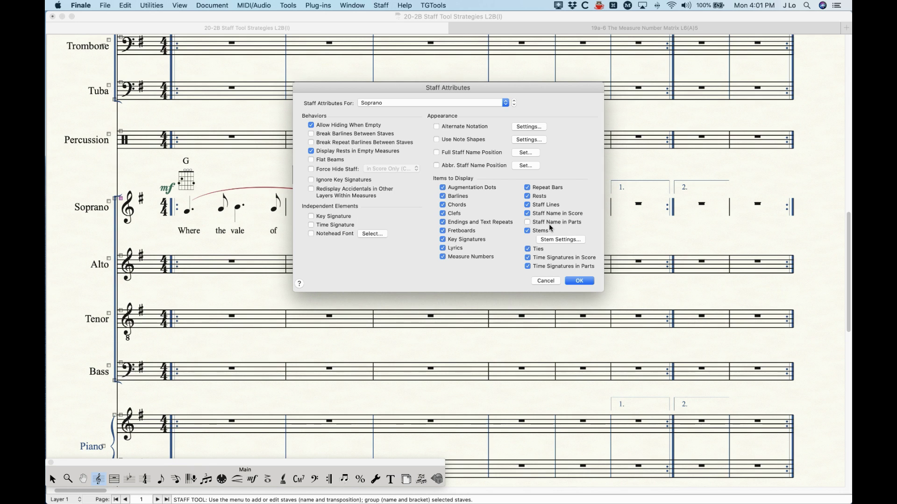
left_click(575, 282)
Step: Hide the Stems on the Soprano staff to view the effect, and turn their display back on
key("Return")
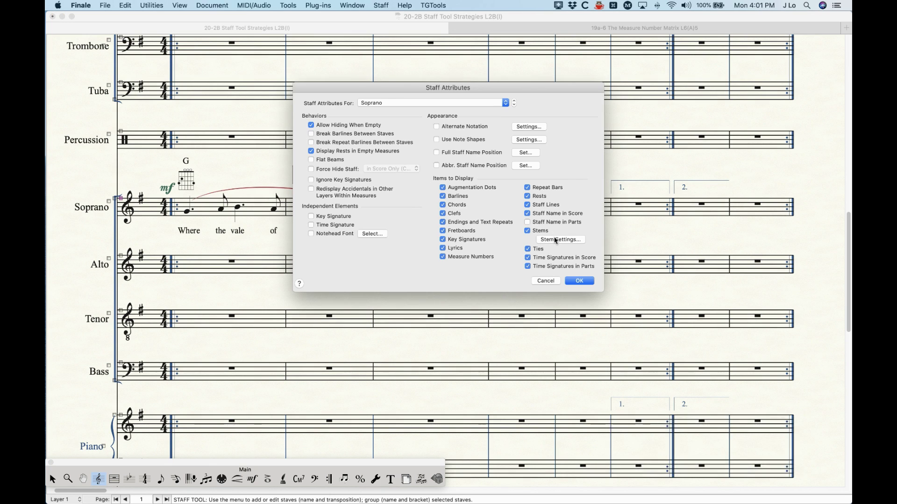
left_click(539, 231)
left_click(579, 280)
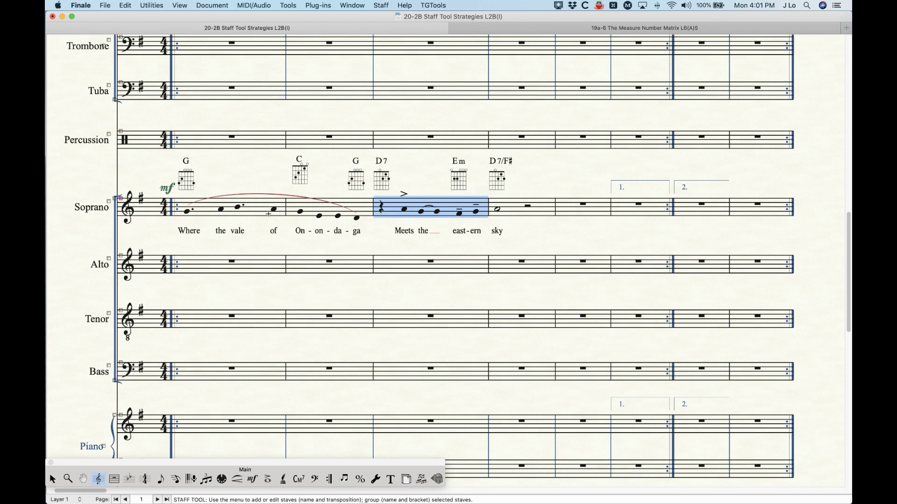
key("Return")
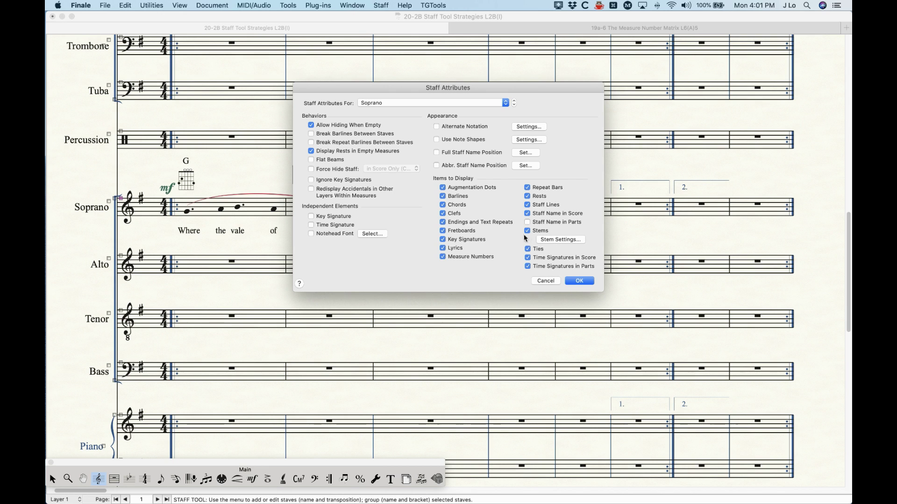
Step: Set the stem direction of the Soprano staff to Always Up in the Staff Stem Settings and apply it
left_click(560, 242)
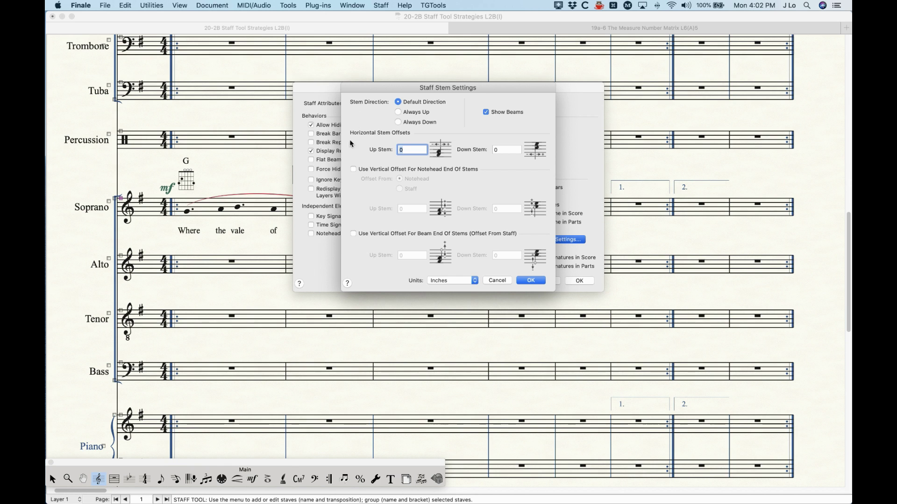
left_click_drag(434, 90, 547, 121)
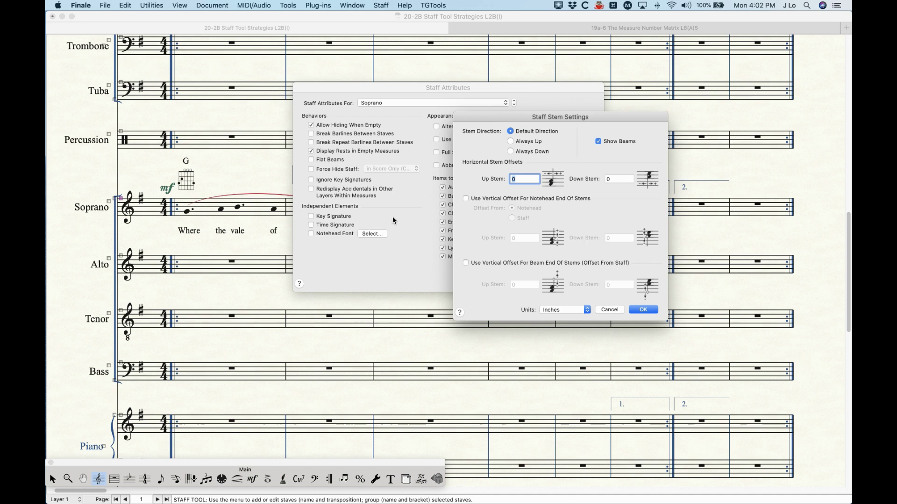
left_click_drag(549, 121, 497, 118)
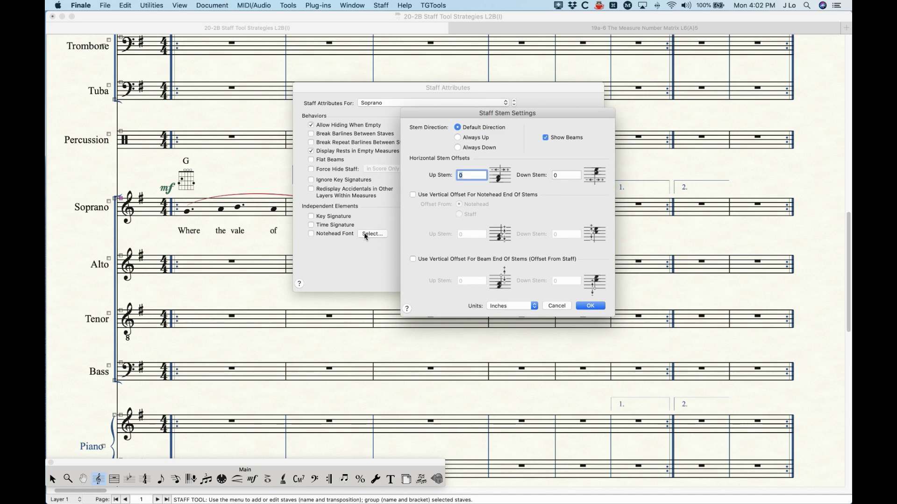
left_click_drag(463, 114, 445, 119)
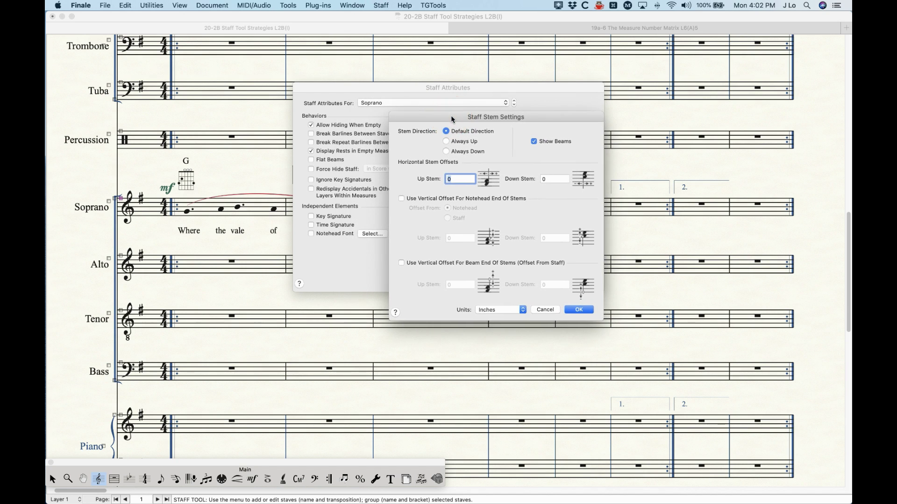
left_click(463, 141)
left_click(578, 309)
left_click(579, 281)
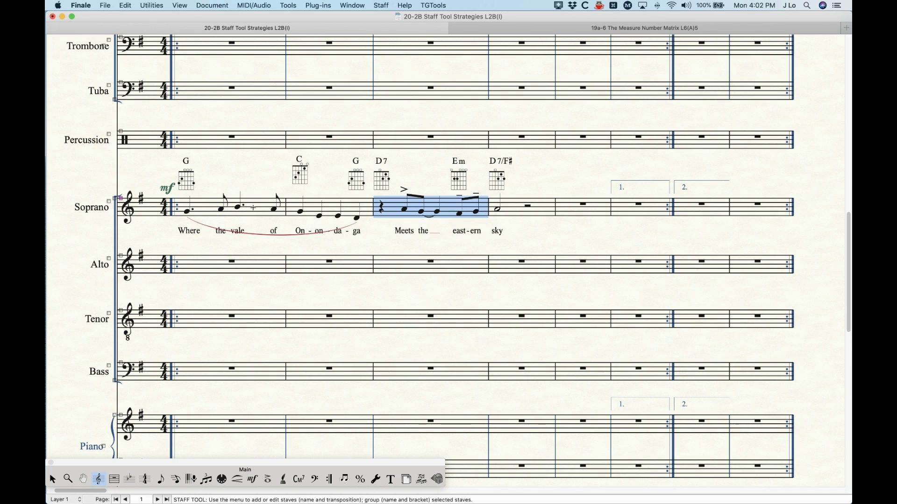
Step: Set the stem direction of the Soprano staff to Always Down in the Staff Stem Settings and apply it
key("Return")
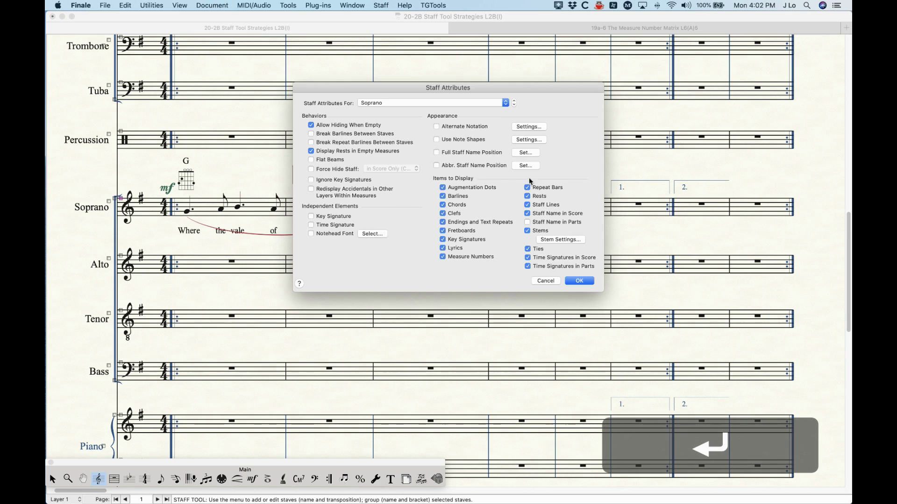
left_click(549, 238)
left_click(426, 123)
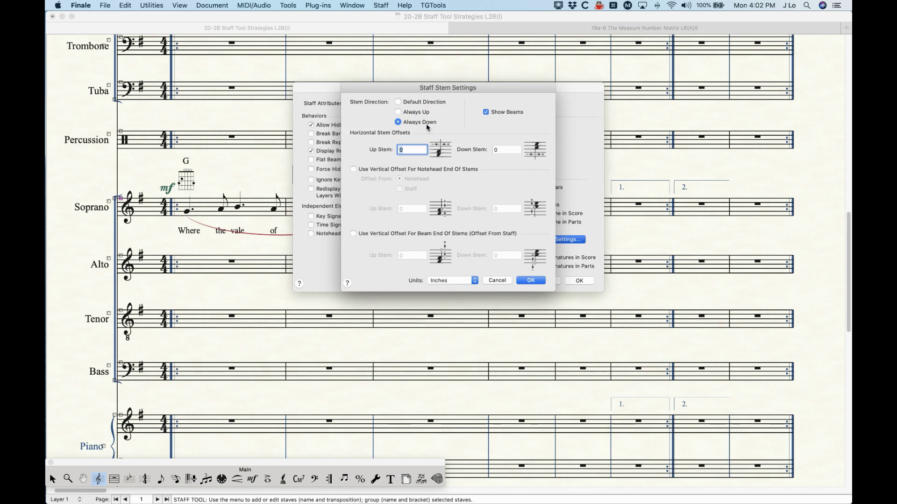
left_click(531, 280)
left_click(580, 280)
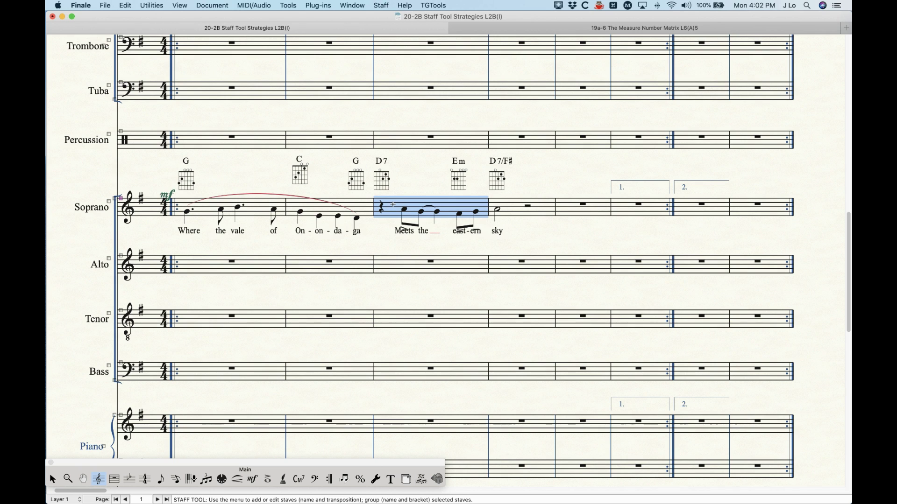
Step: Return the Soprano staff's stem direction to Default Direction and turn off Show Beams in the Staff Stem Settings
key("Return")
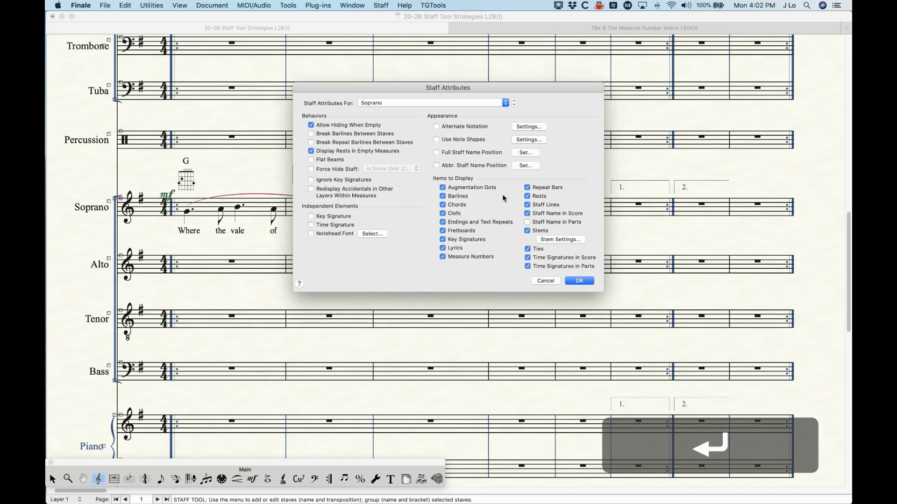
left_click(559, 240)
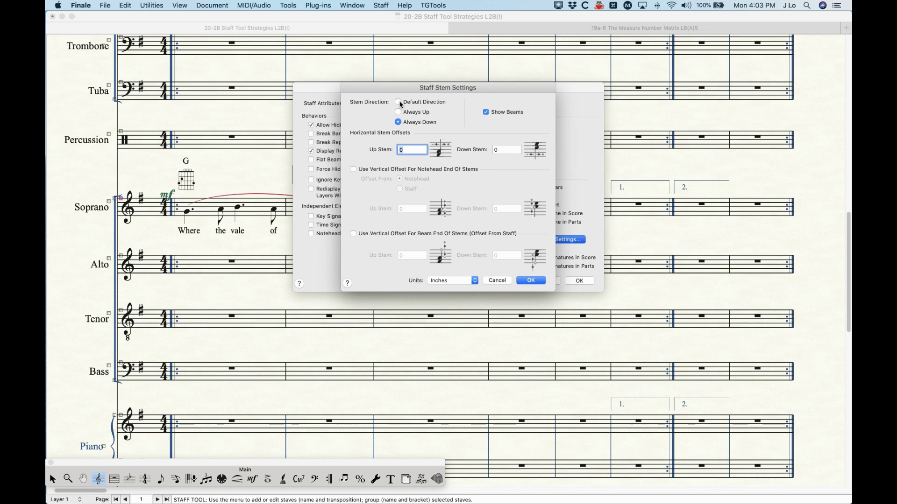
left_click(486, 113)
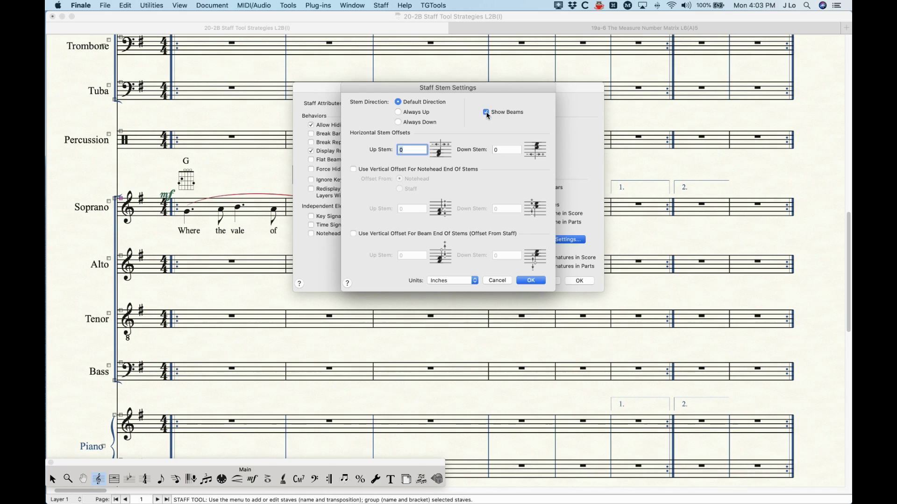
left_click(531, 282)
left_click(580, 281)
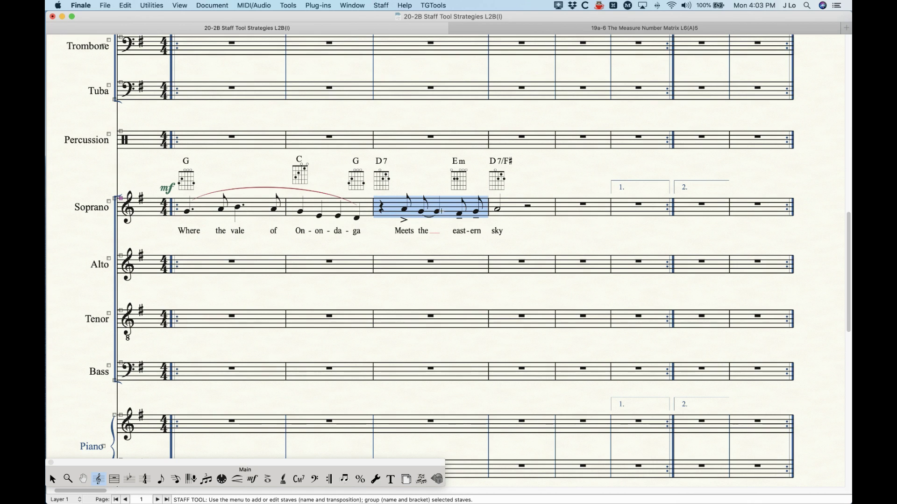
Step: Break the beam between the first two eighth notes in the third Soprano measure with Speedy Entry
left_click(176, 480)
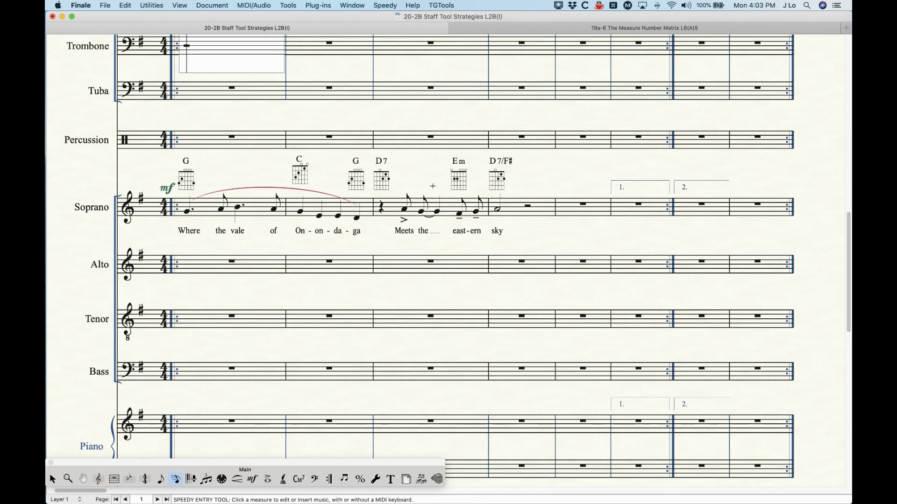
left_click(426, 205)
key("Right")
key("Right")
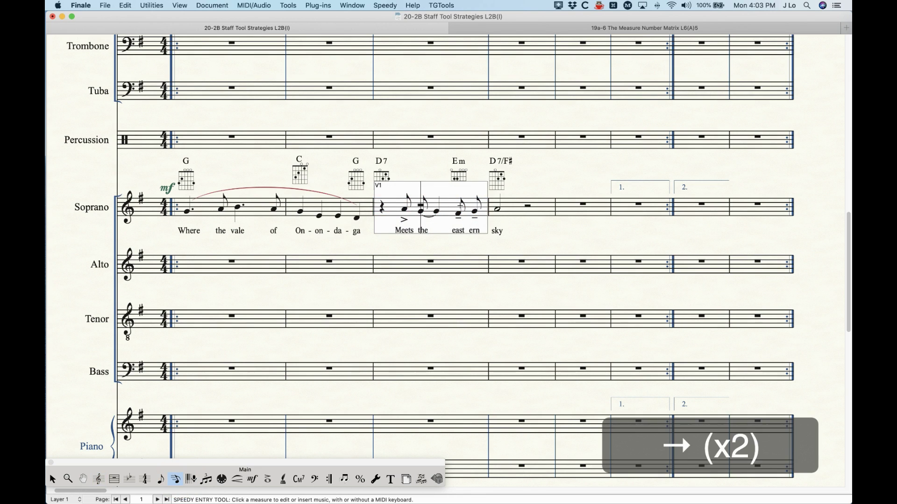
key("slash")
key("slash")
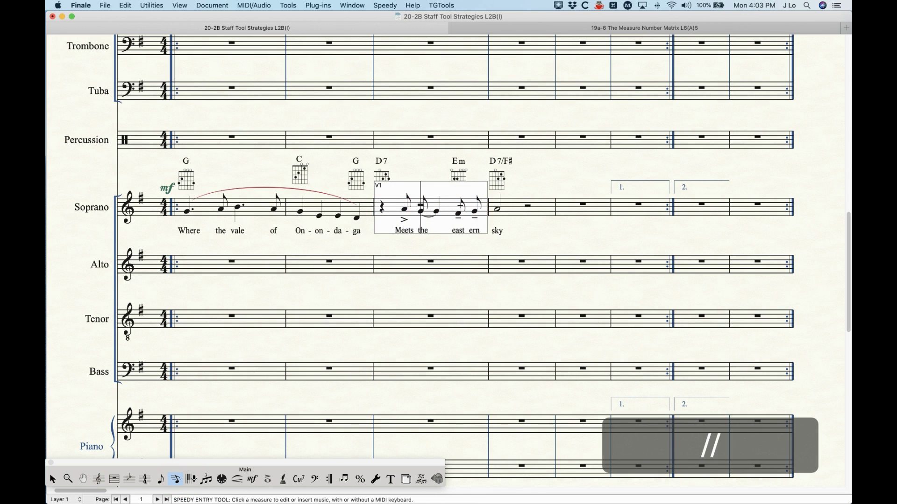
key("slash")
left_click(419, 166)
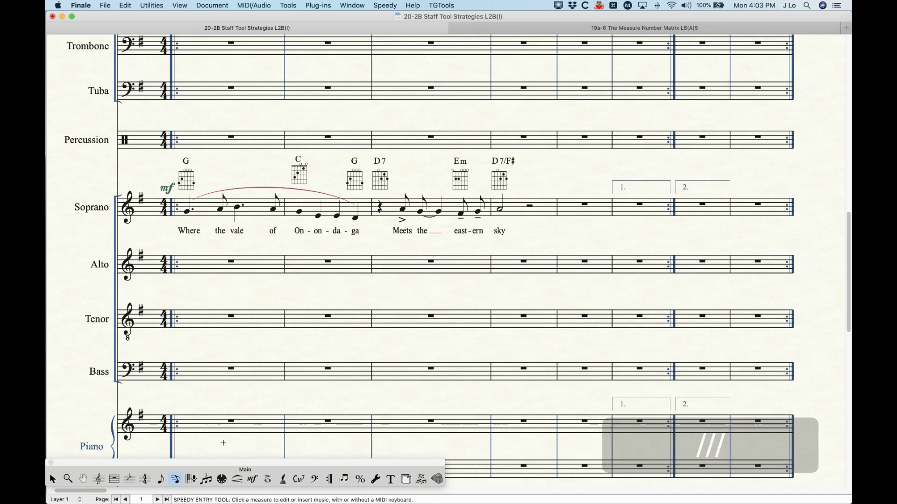
Step: Turn Show Beams back on for the Soprano staff in the Staff Stem Settings
left_click(96, 478)
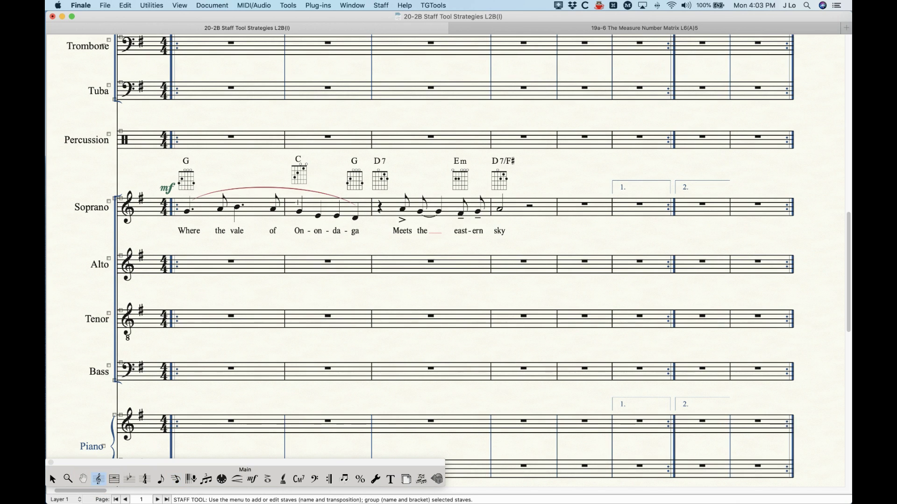
double_click(260, 206)
left_click(545, 240)
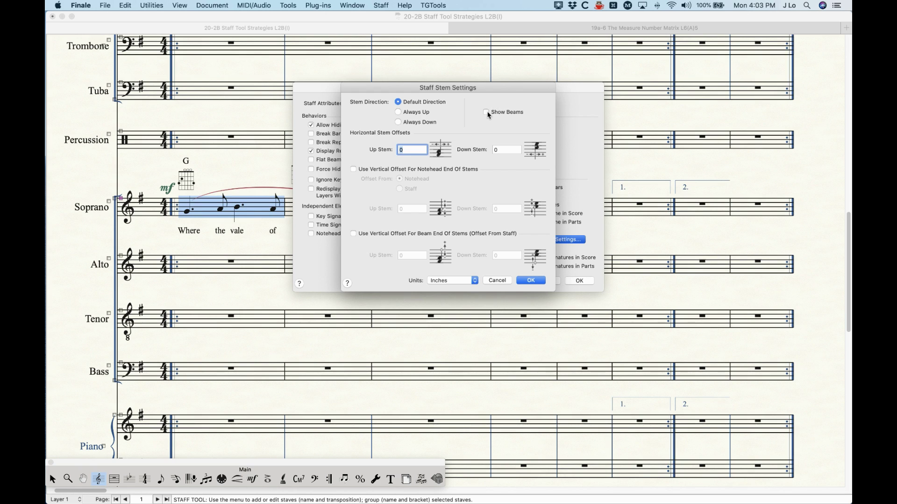
left_click(488, 113)
left_click(530, 281)
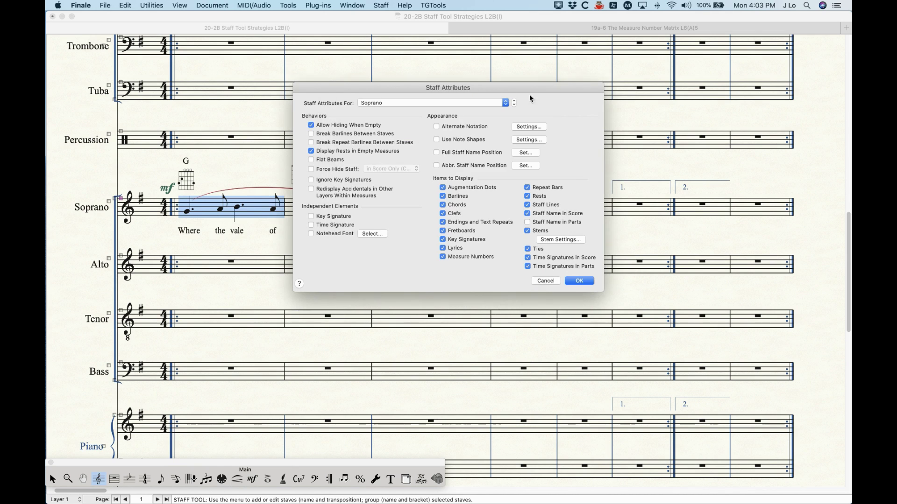
left_click(578, 282)
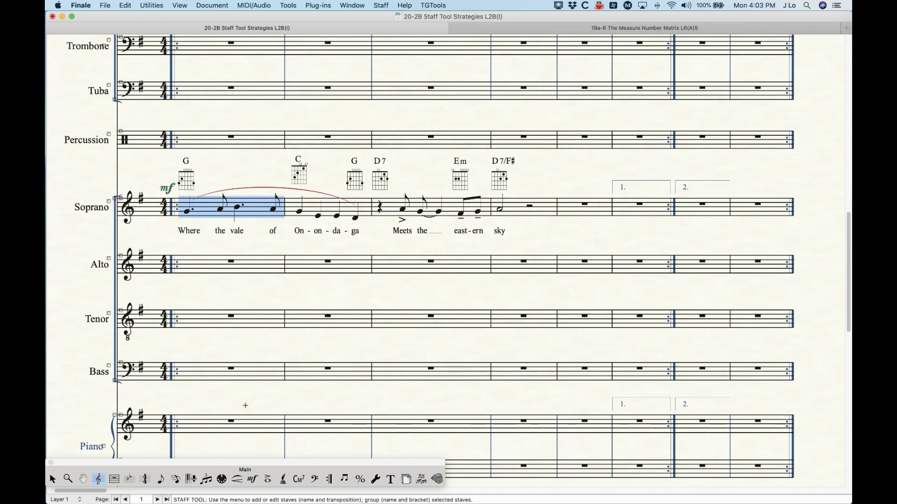
Step: View the Rebeam to Lyrics options for the first four Soprano measures and close them without applying
left_click(55, 480)
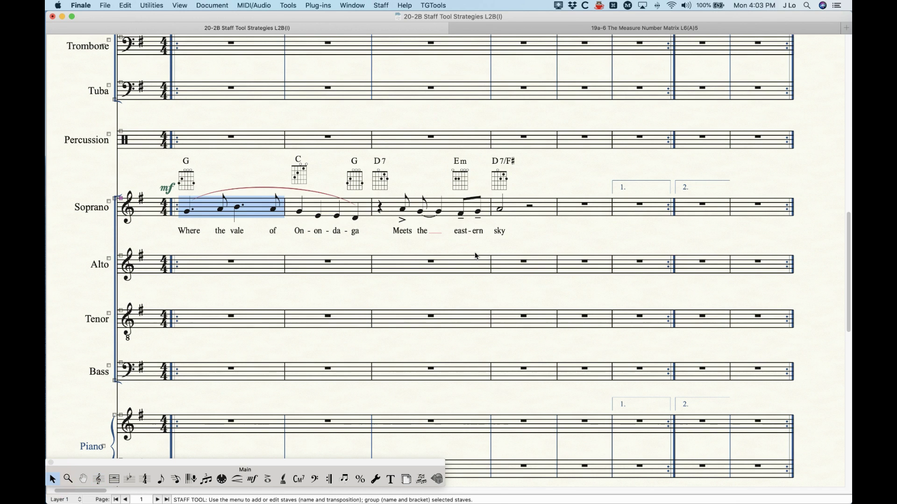
left_click(518, 203, "shift")
left_click(149, 5)
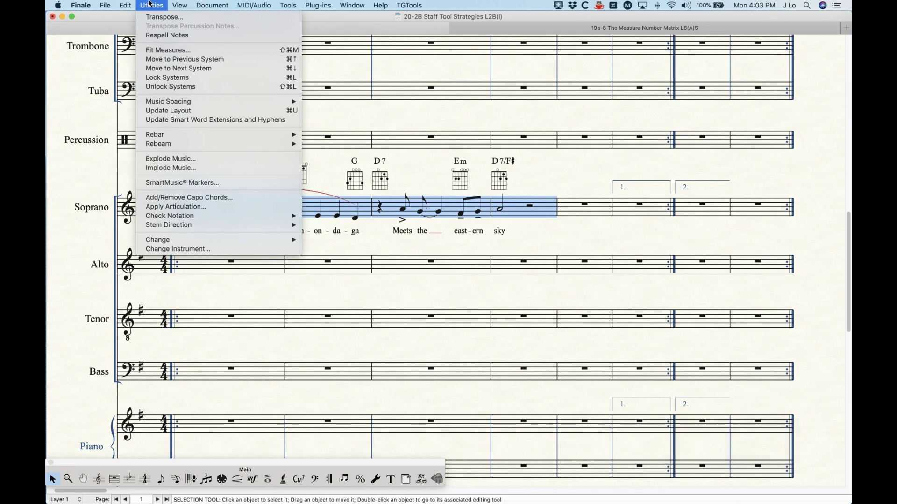
mouse_move(180, 144)
left_click(342, 164)
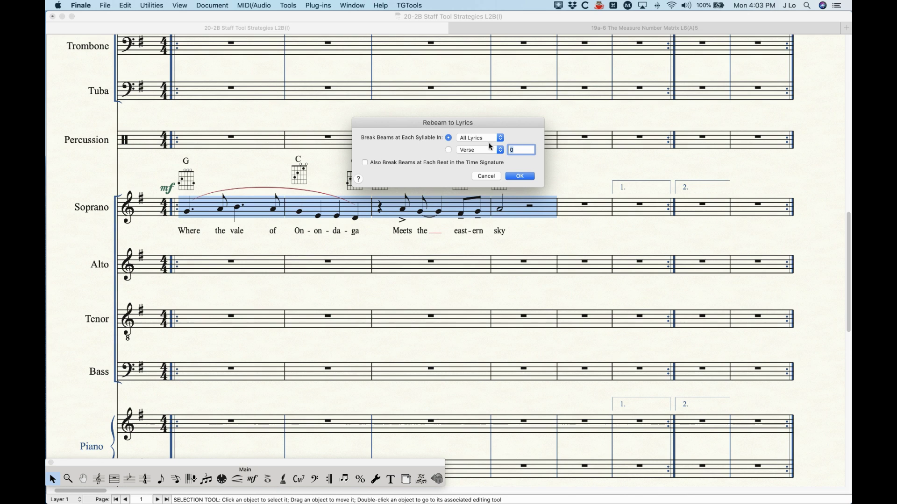
left_click(486, 176)
Step: Hide the Ties on the Soprano staff to view the effect, and turn their display back on
left_click(107, 476)
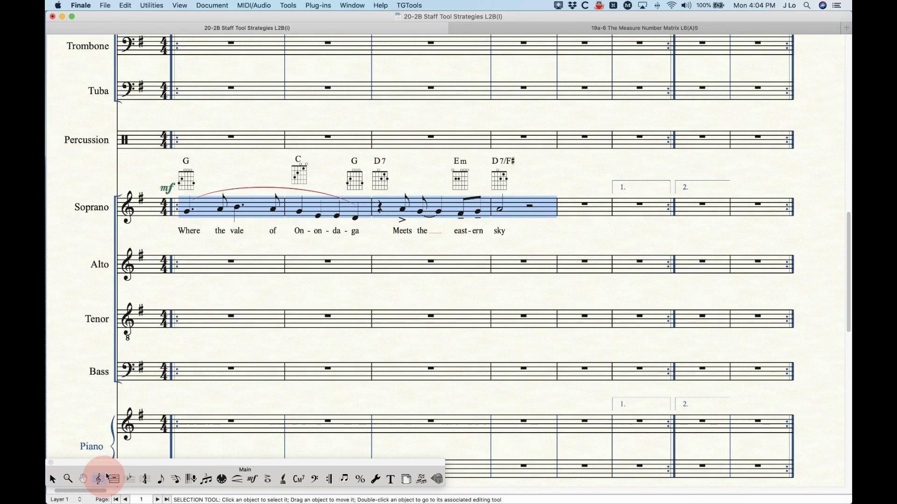
key("Return")
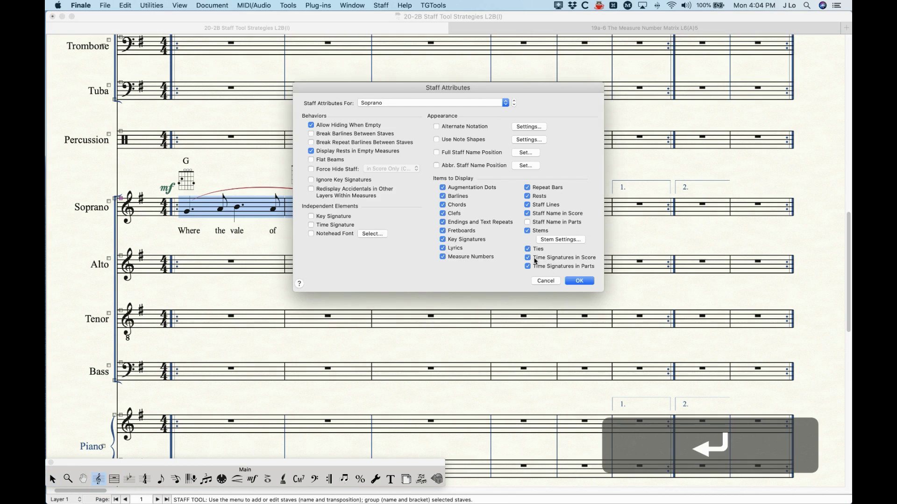
left_click(538, 251)
left_click(580, 281)
left_click(409, 169)
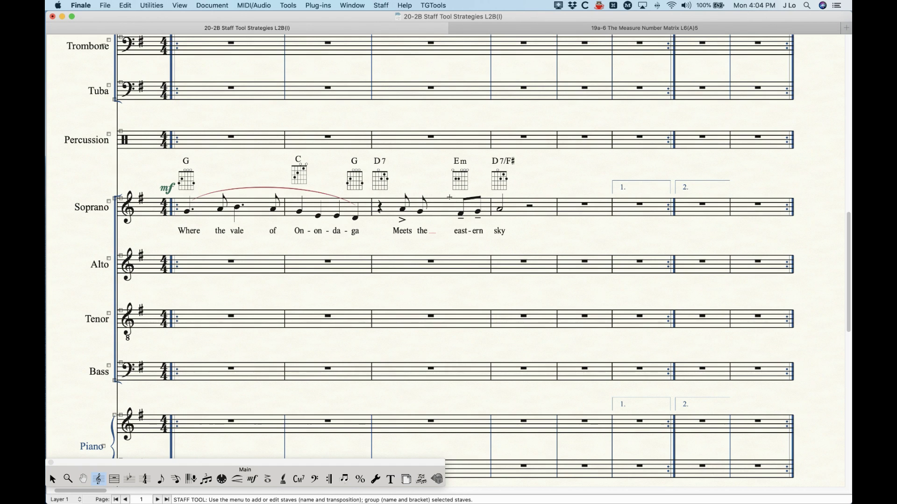
double_click(438, 211)
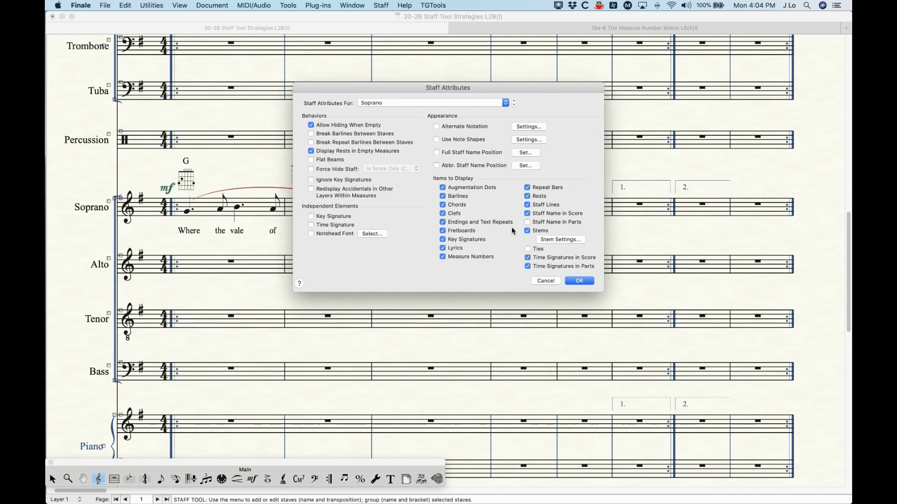
left_click(579, 280)
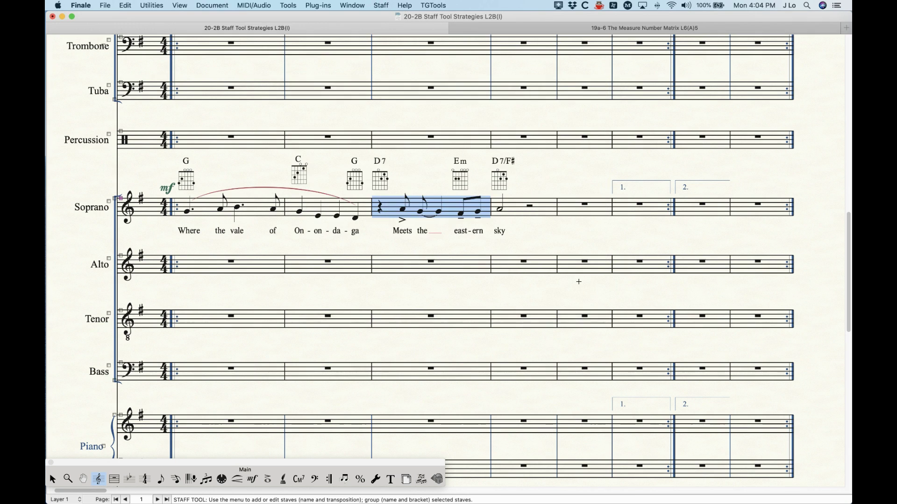
Step: Rebeam the third Soprano measure, and open Staff Attributes to look through its list of staves
key("ctrl+k")
left_click(413, 208)
key("Return")
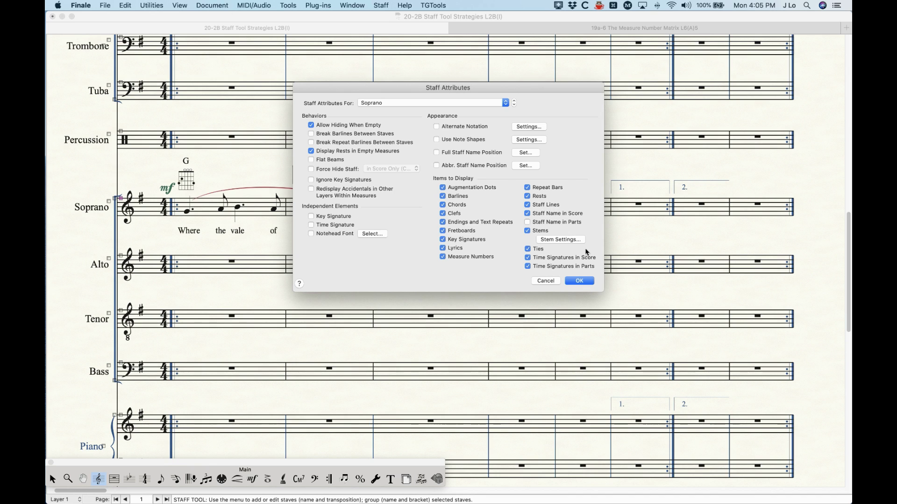
left_click(457, 104)
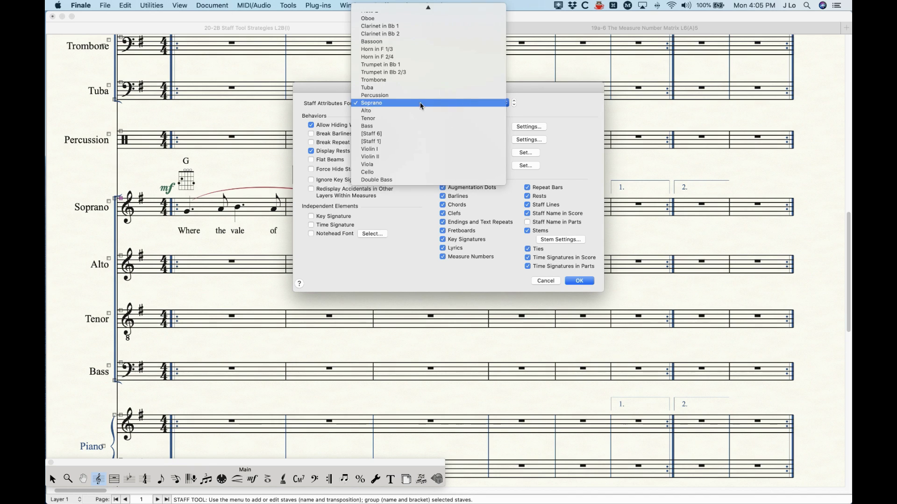
left_click(544, 104)
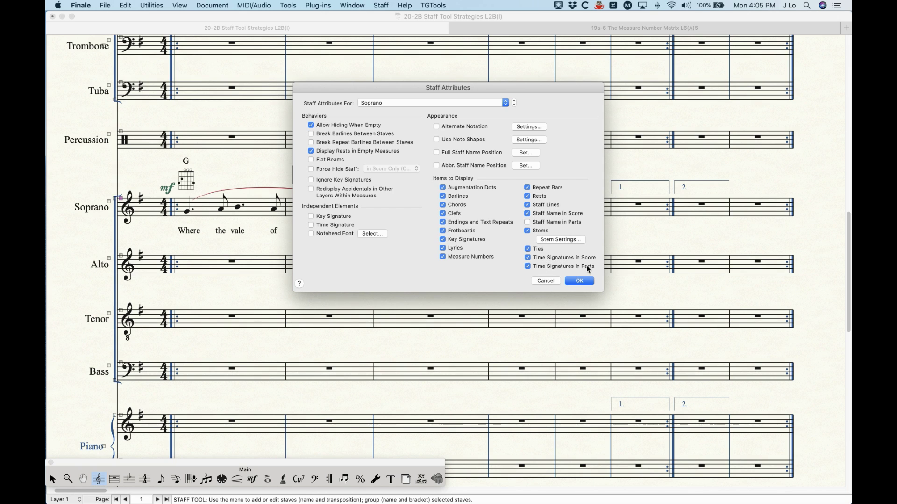
Step: Hide the Soprano staff's Time Signatures in Score and in Parts to view the effect, and turn both back on
left_click(528, 258)
left_click(527, 266)
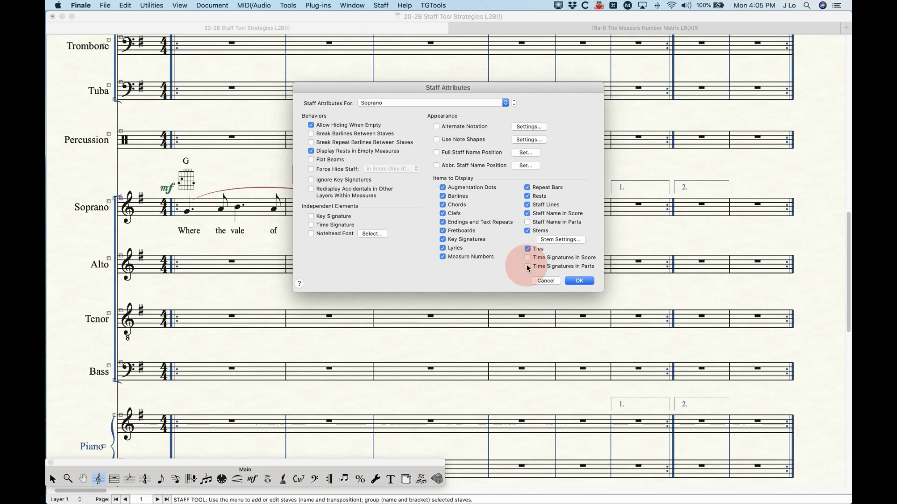
left_click(579, 280)
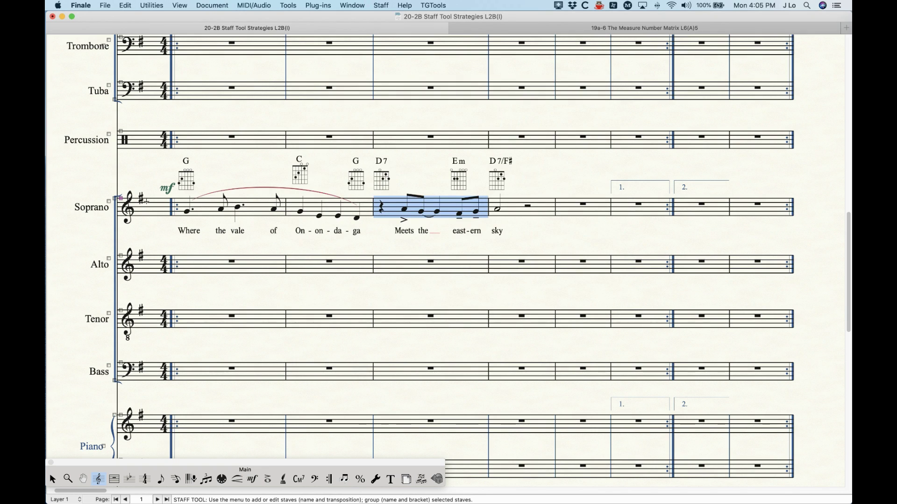
key("Return")
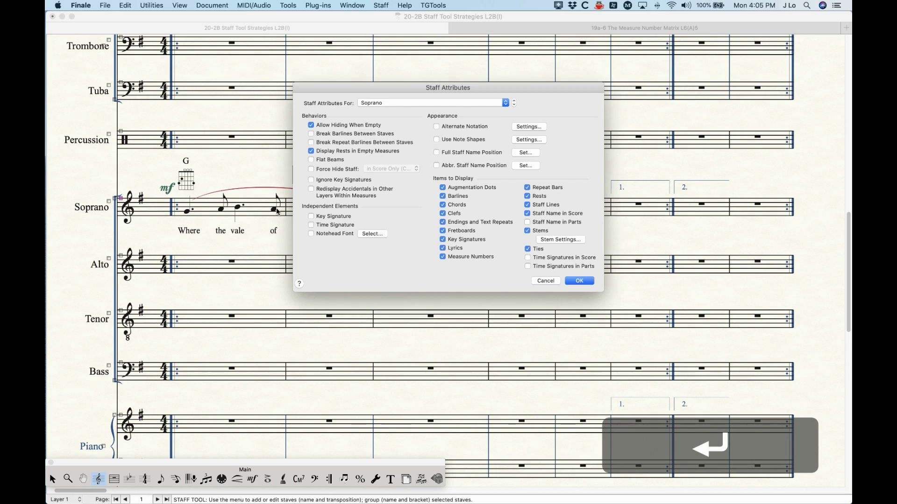
left_click(545, 266)
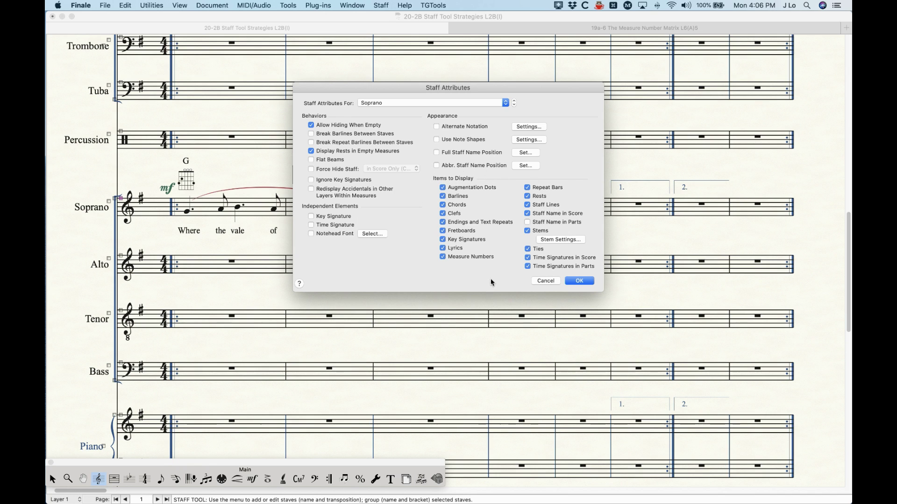
left_click(579, 280)
Step: Switch to the open score 19a-6 The Measure Number Matrix L6(A)5
left_click(52, 478)
left_click(532, 29)
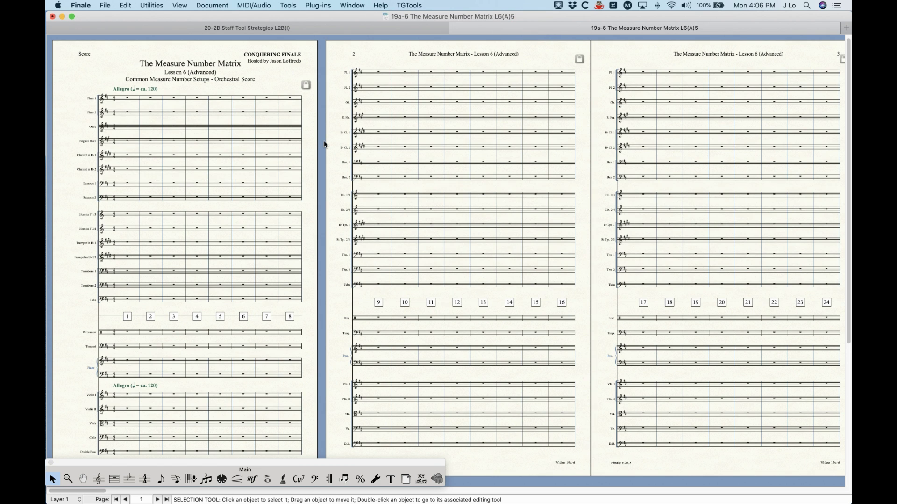
key("super+equal")
key("super+equal")
key("super+equal")
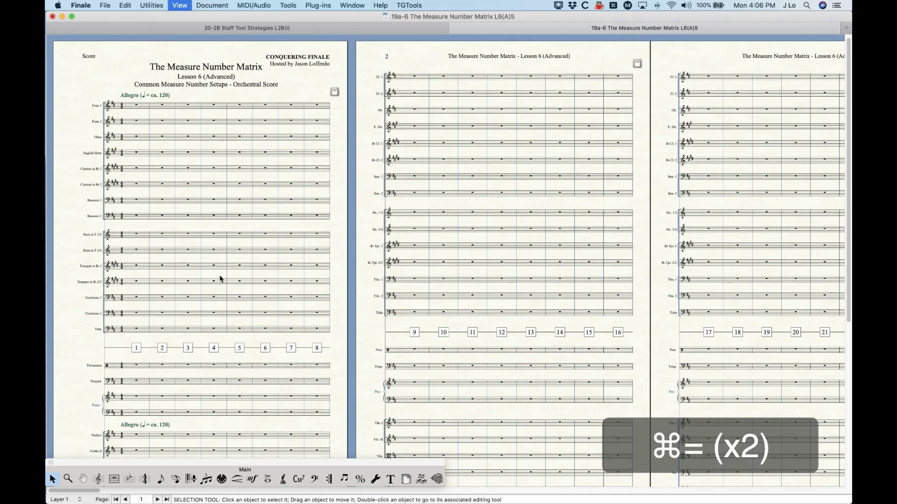
scroll(220, 278, "down", 8)
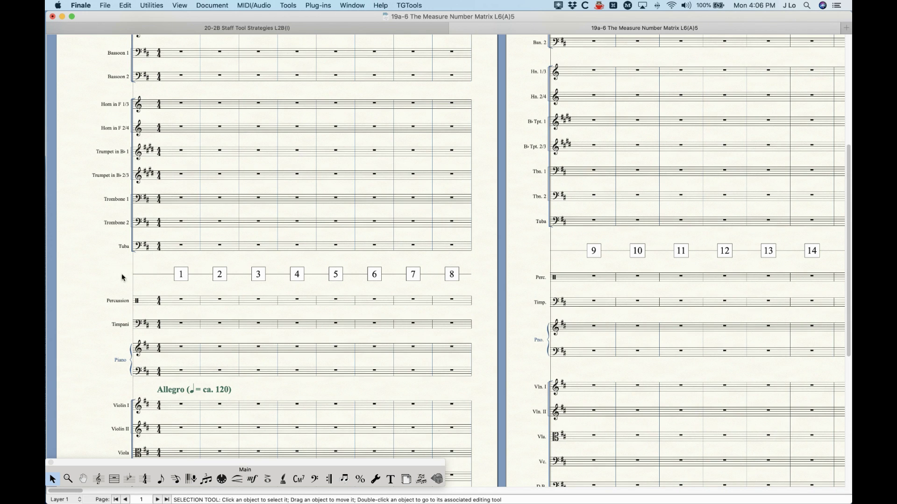
Step: Open the Staff Attributes of the measure number staff above Percussion and examine which items it displays
left_click(98, 479)
left_click(166, 274)
double_click(166, 275)
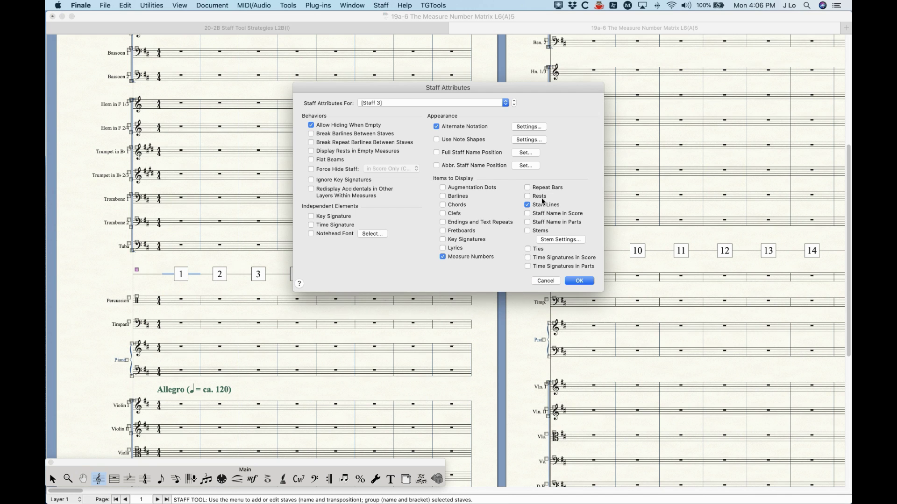
left_click_drag(457, 88, 441, 42)
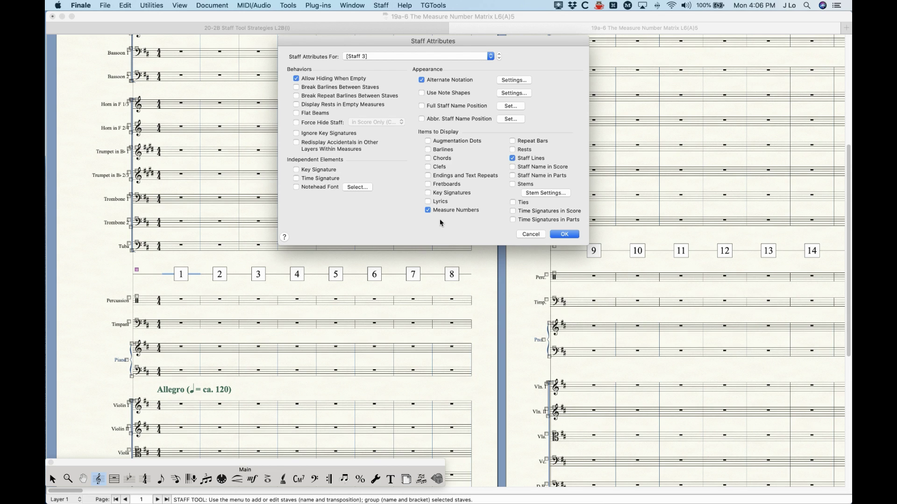
Step: Close the measure number staff's attributes without changes and switch back to the score 20-2B Staff Tool Strategies L2B(I)
left_click(533, 234)
left_click(313, 26)
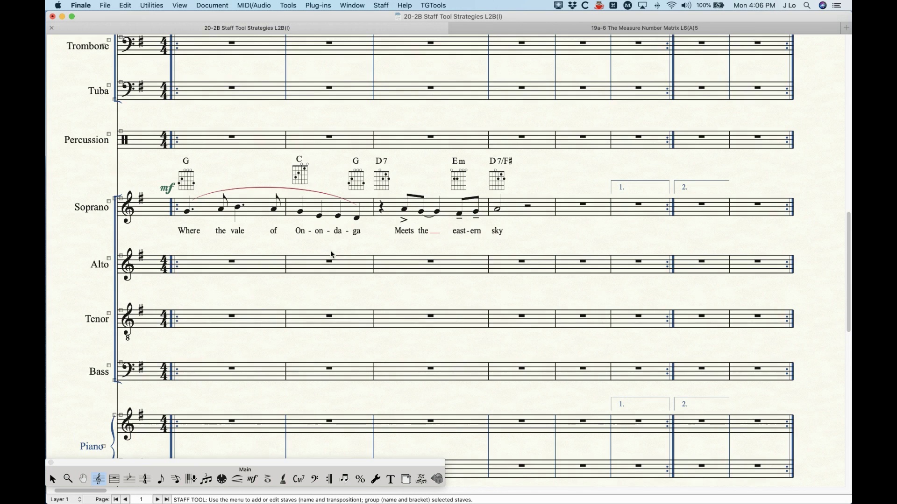
scroll(331, 253, "down", 1)
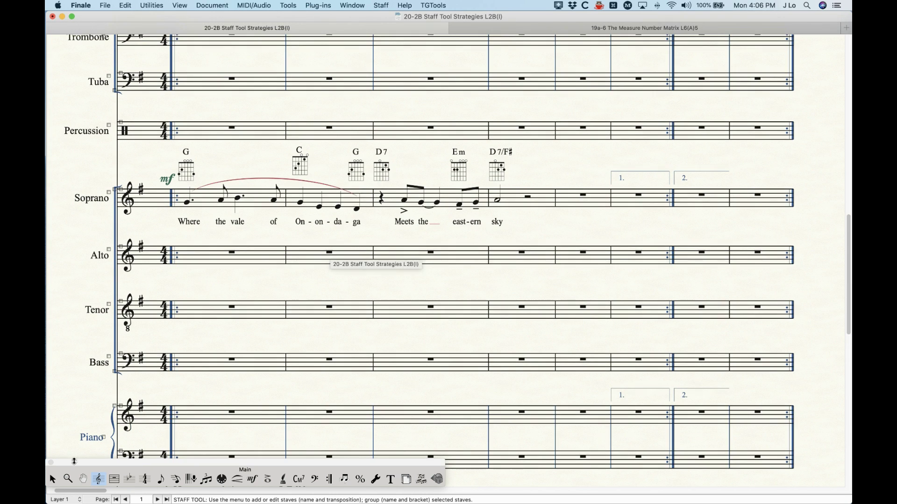
Step: Copy only the chords and fretboards from the first four Soprano measures to the Alto staff, using the edit filter
left_click(53, 479)
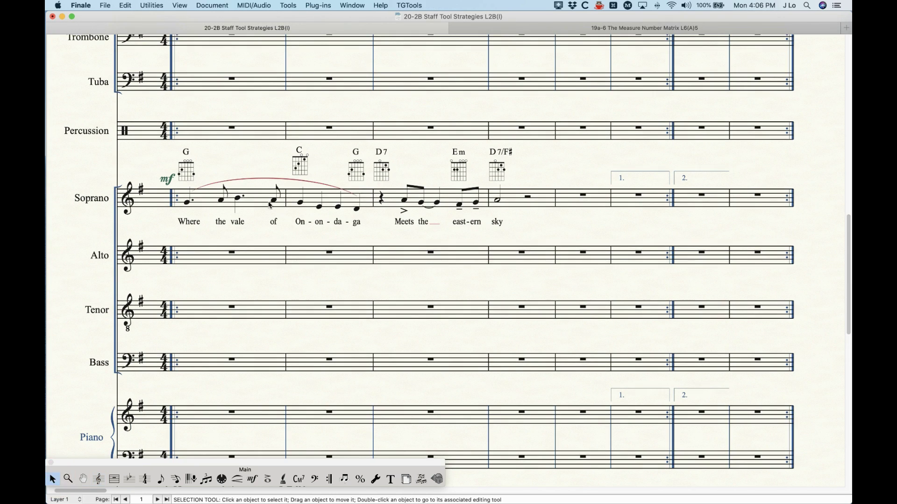
left_click(247, 201)
left_click(523, 195, "shift")
right_click(260, 198)
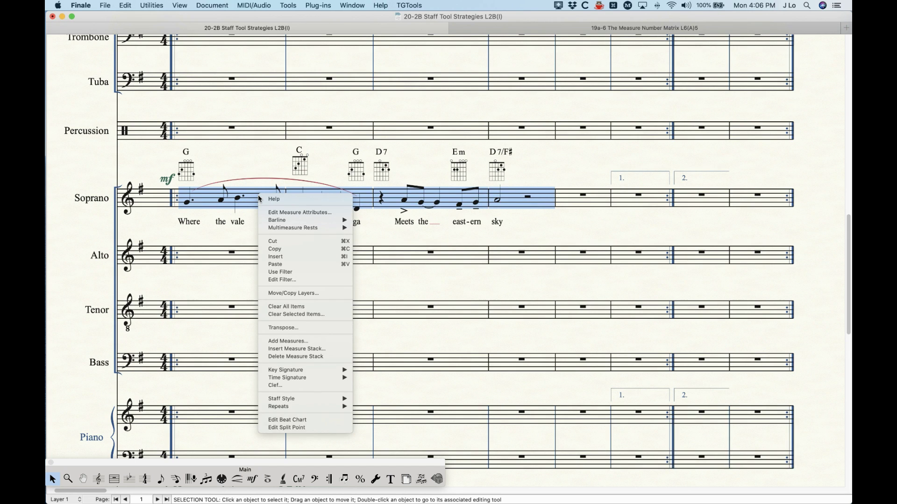
left_click(284, 279)
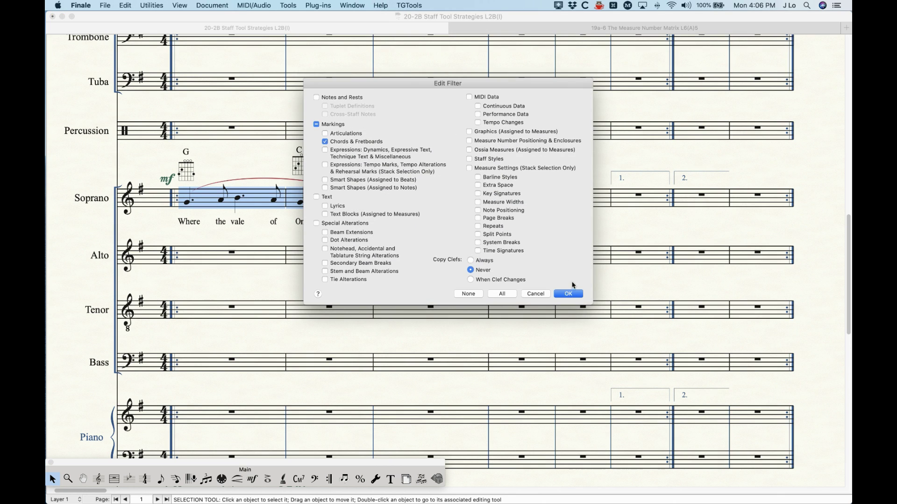
left_click(566, 294)
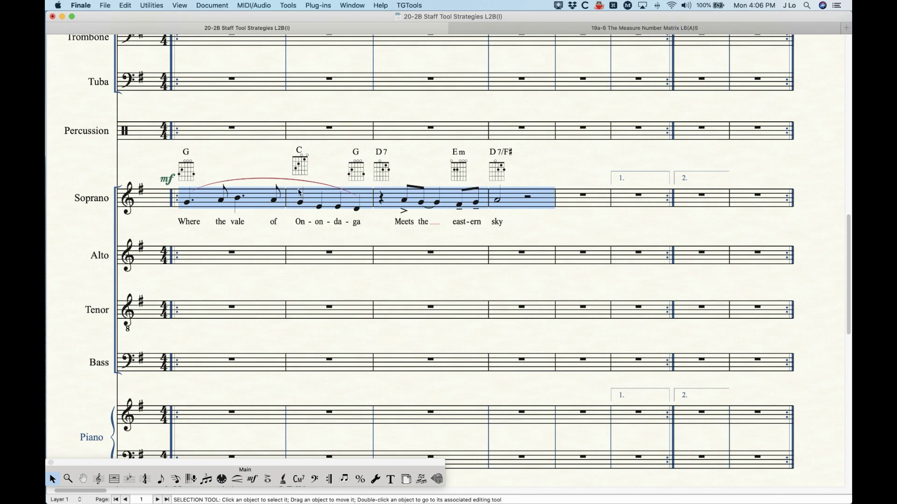
left_click(212, 260, "alt")
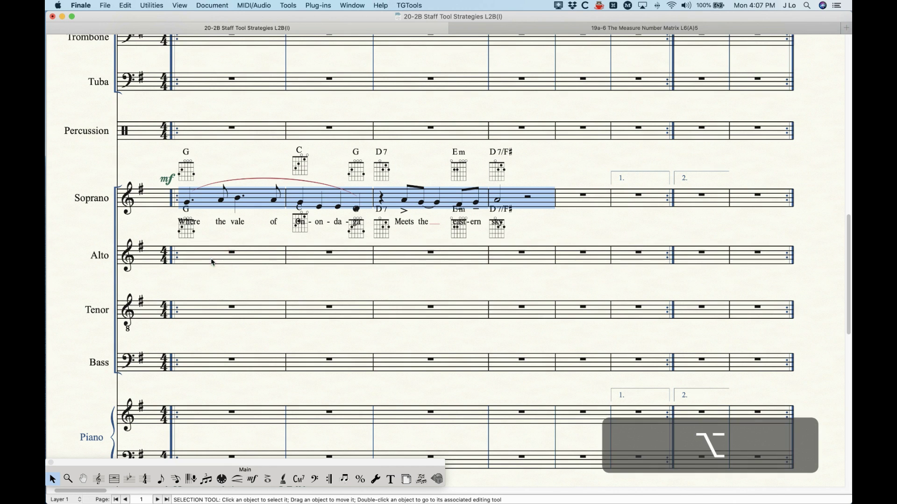
Step: Hide Augmentation Dots, Clefs, Fretboards, Key Signatures and Lyrics in the Alto staff's Staff Attributes
left_click(98, 479)
double_click(201, 254)
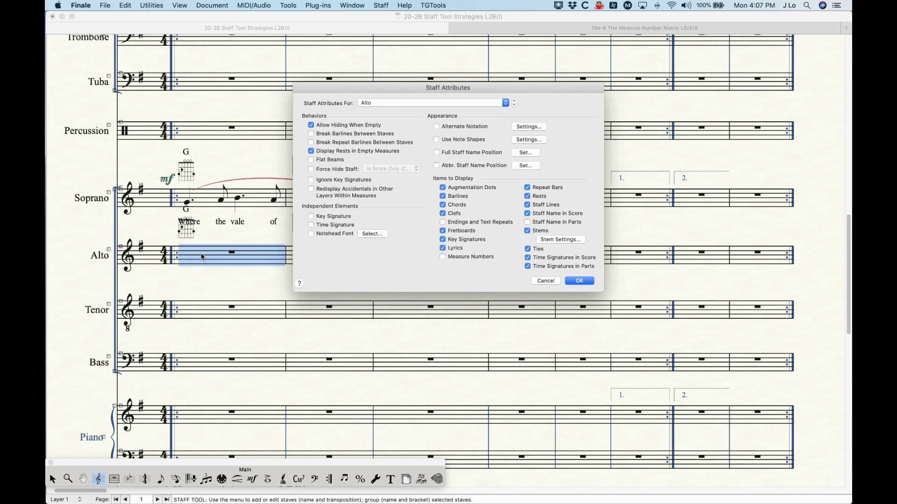
left_click(466, 186)
left_click(456, 213)
left_click(459, 231)
left_click(465, 241)
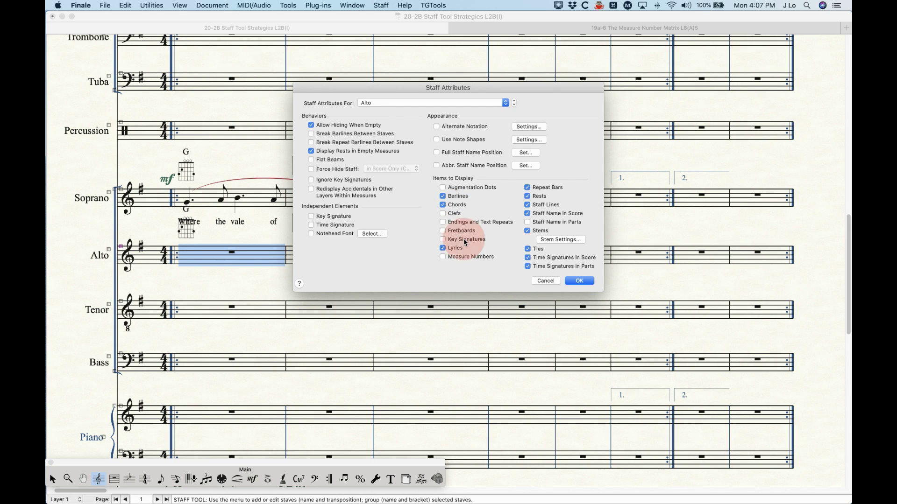
left_click(468, 250)
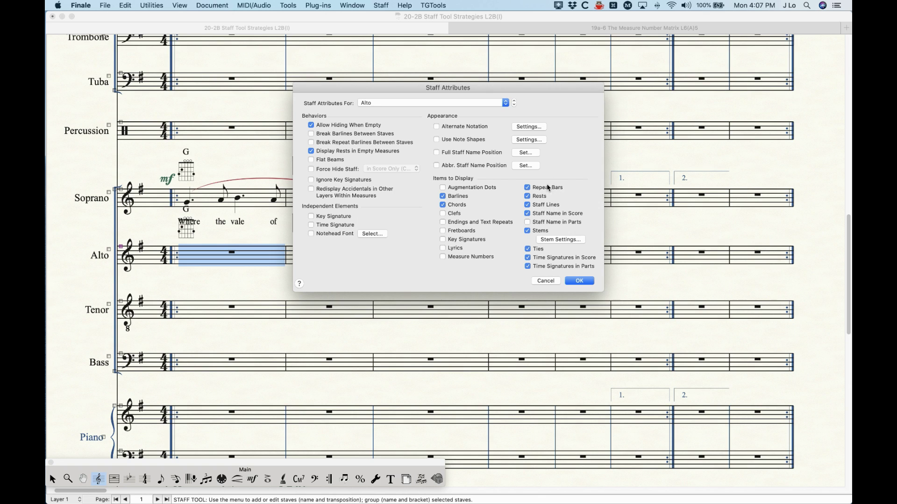
Step: Hide the Alto staff's rests, staff lines, score staff name, stems and ties, turn off rests in empty measures, and enable Alternate Notation
left_click(540, 197)
left_click(343, 152)
left_click(546, 213)
left_click(540, 230)
left_click(538, 250)
left_click(579, 279)
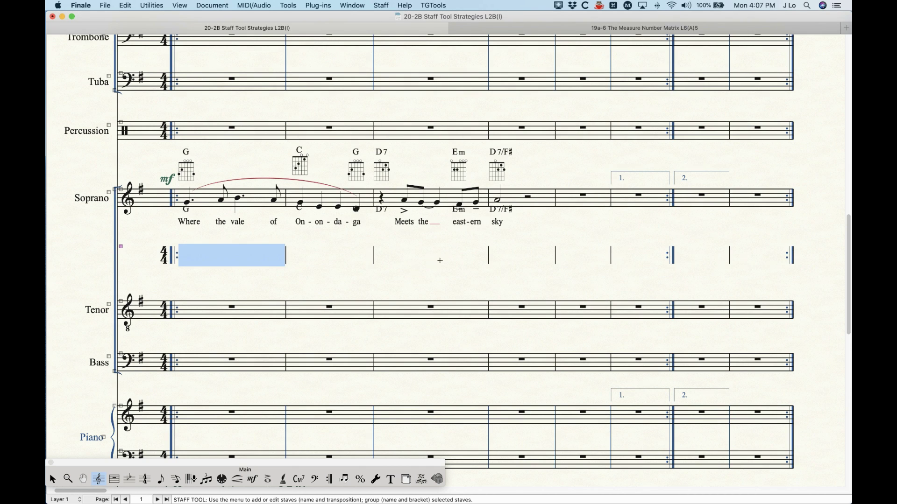
Step: Lower the Alto staff's chord symbols with the Chord tool so they sit between its barlines
left_click(298, 479)
left_click(211, 257)
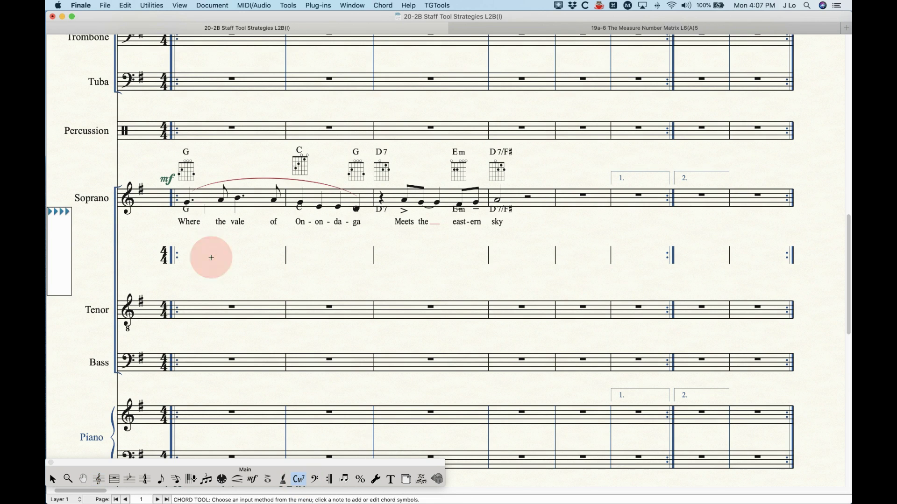
left_click_drag(56, 211, 57, 258)
left_click(52, 479)
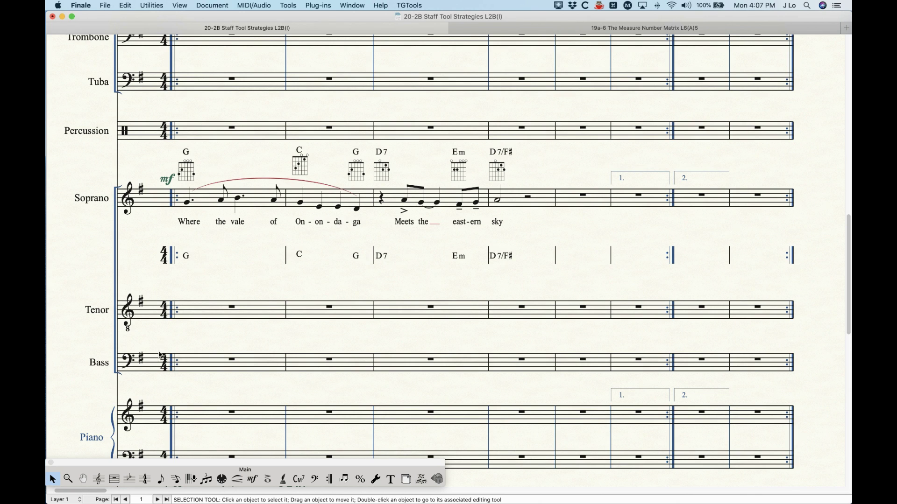
Step: Reopen the Alto staff's Staff Attributes and review which items the chord staff displays
left_click(99, 479)
left_click(229, 257)
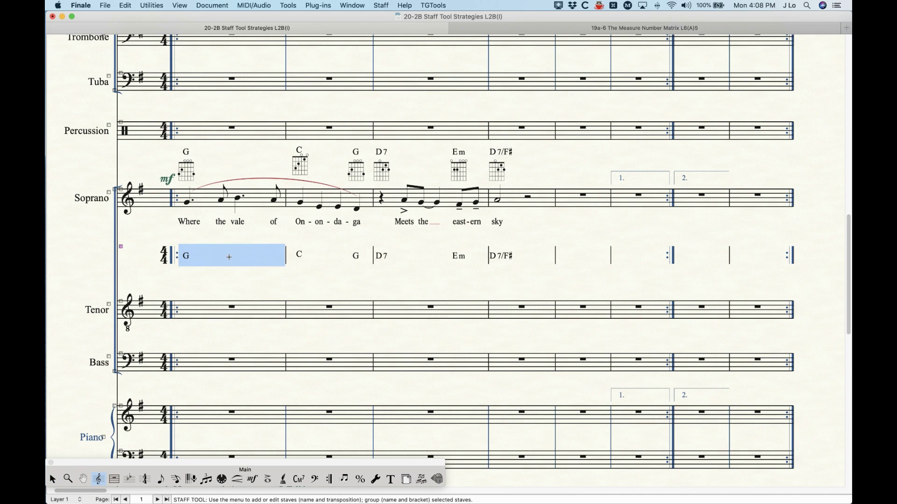
key("Return")
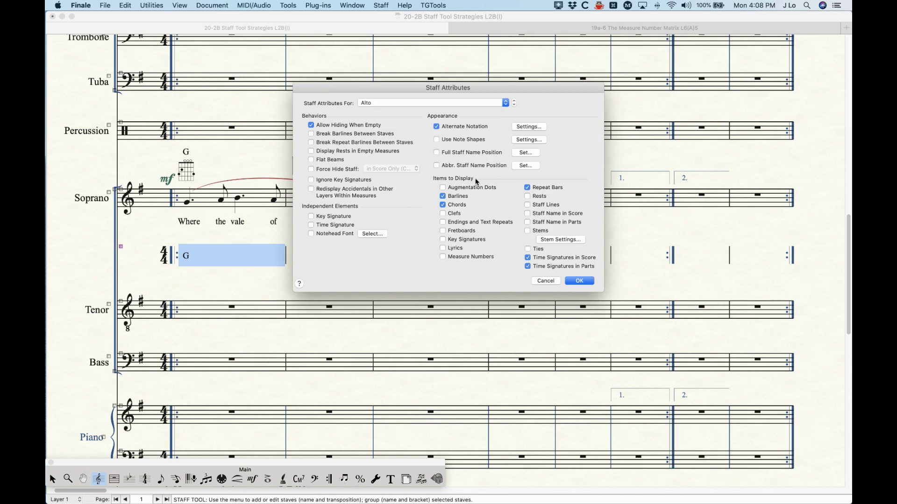
left_click(572, 279)
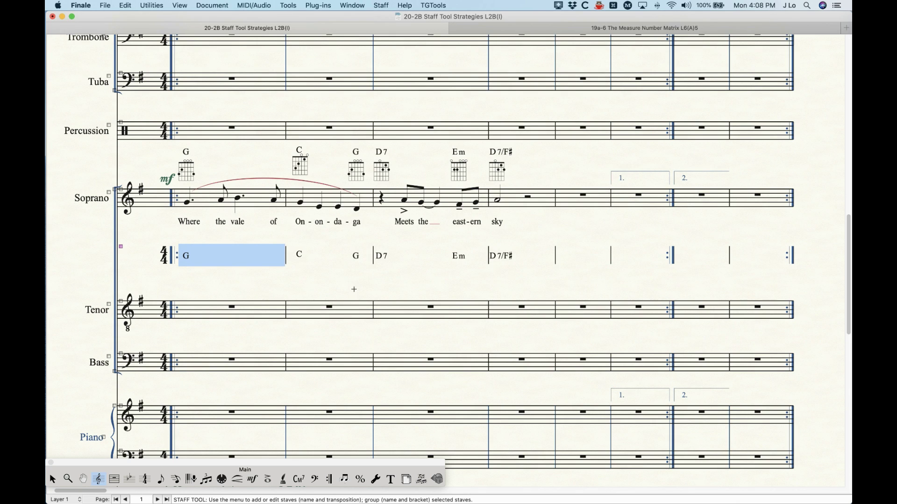
Step: Open the Soprano staff's Staff Attributes and examine its Alternate Notation settings, leaving them without changes
left_click(261, 200)
key("Return")
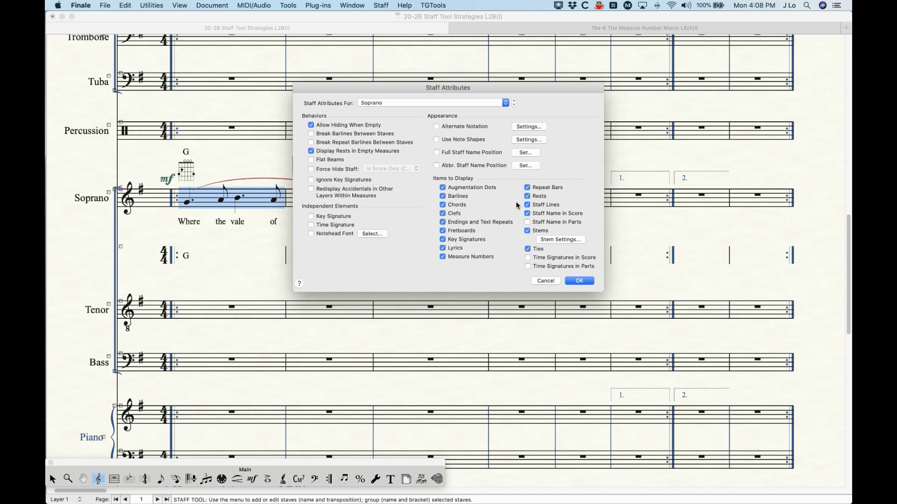
left_click(535, 130)
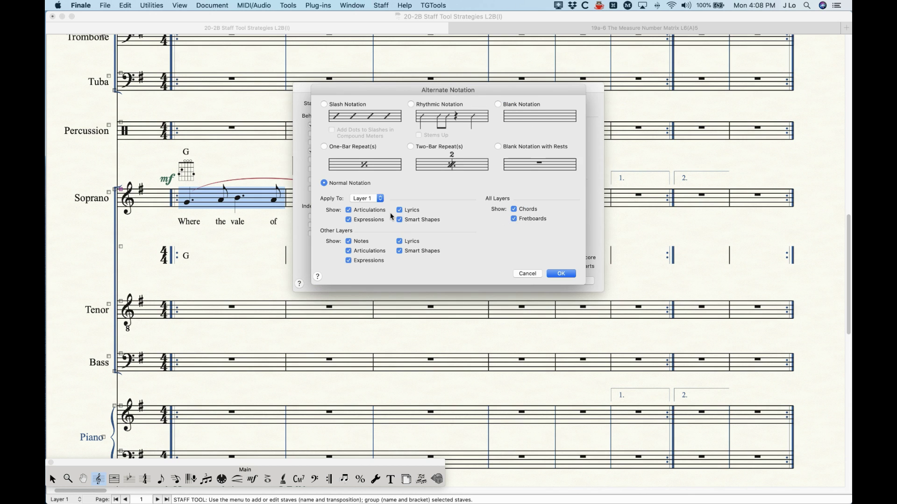
left_click_drag(440, 90, 469, 93)
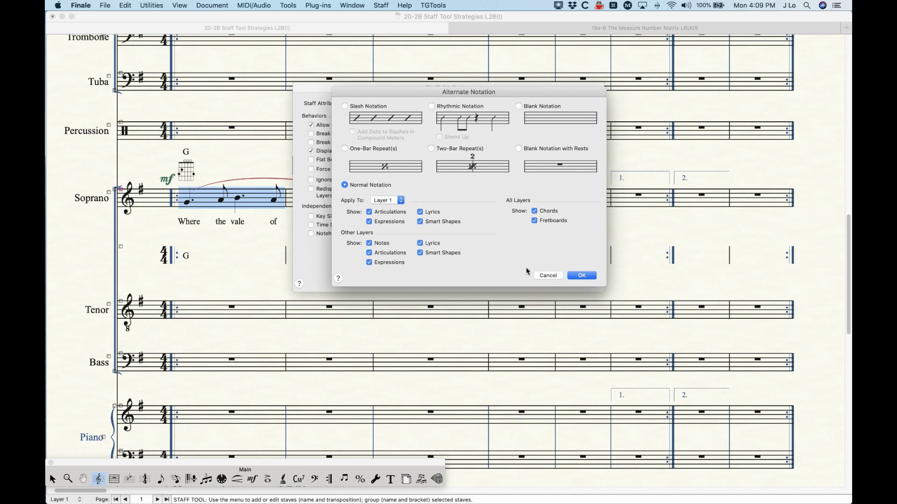
left_click(551, 278)
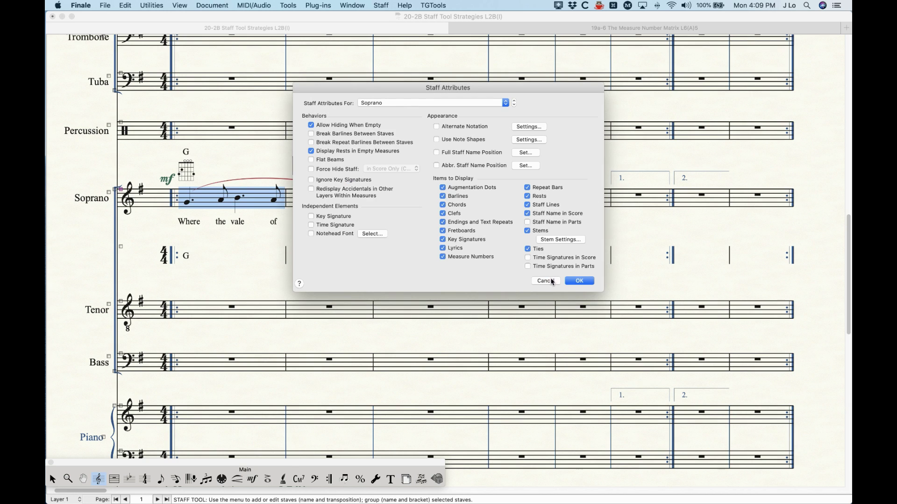